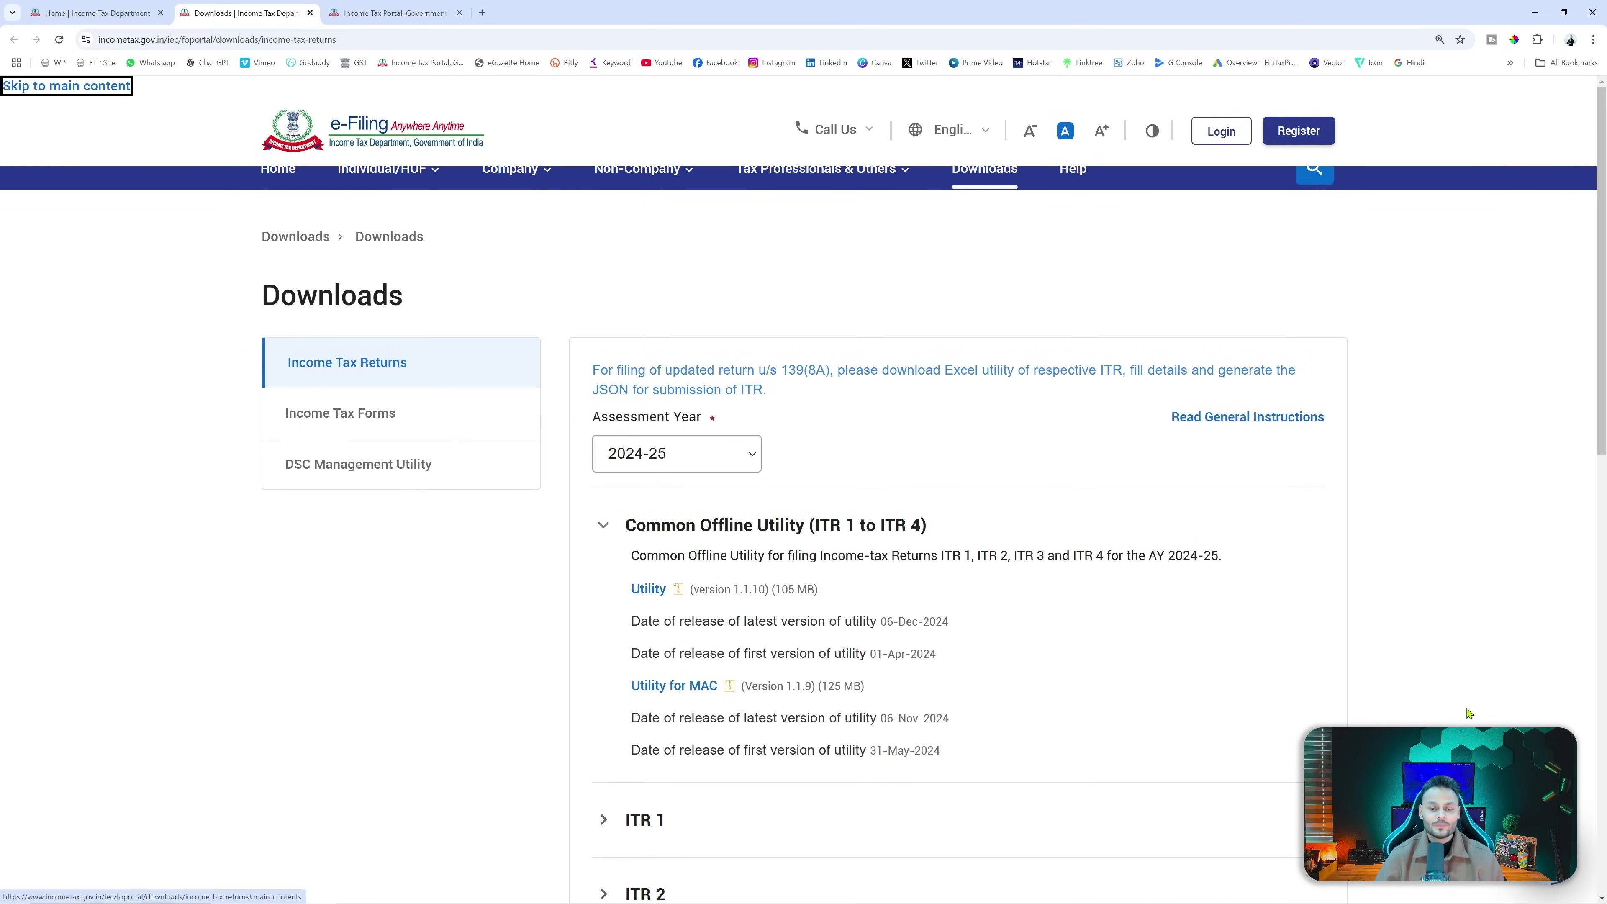
- Check the release dates of the latest ITR 2 and ITR 3 Excel utilities for assessment year 2024-25
{"action": "scroll", "coordinate": [971, 680], "scroll_direction": "down", "scroll_amount": 3}
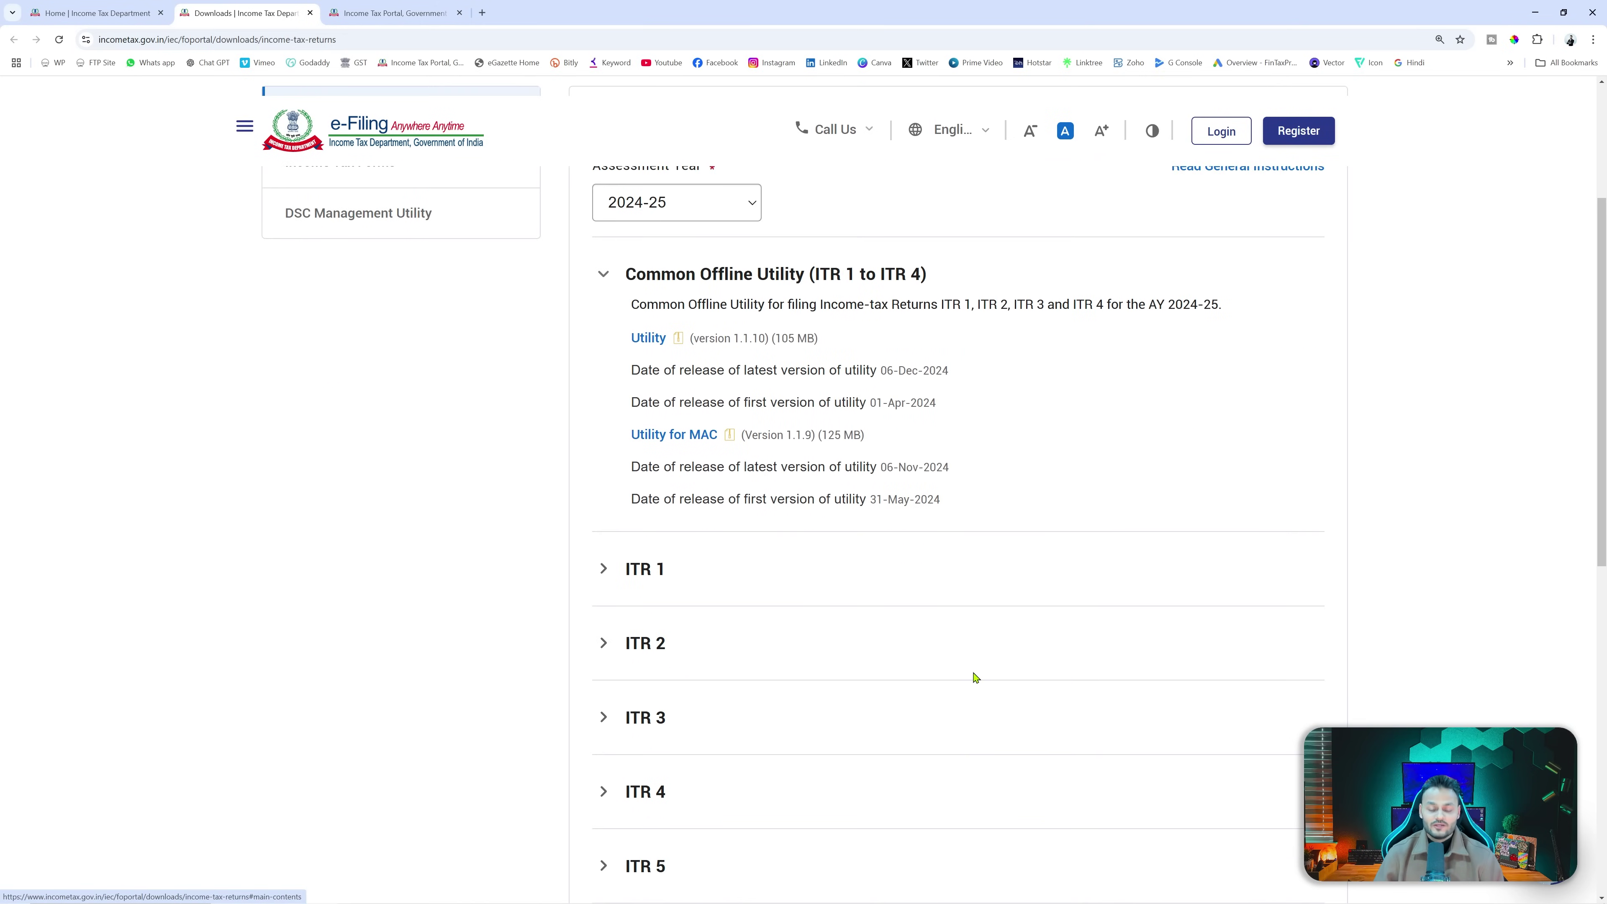
{"action": "scroll", "coordinate": [975, 677], "scroll_direction": "down", "scroll_amount": 3}
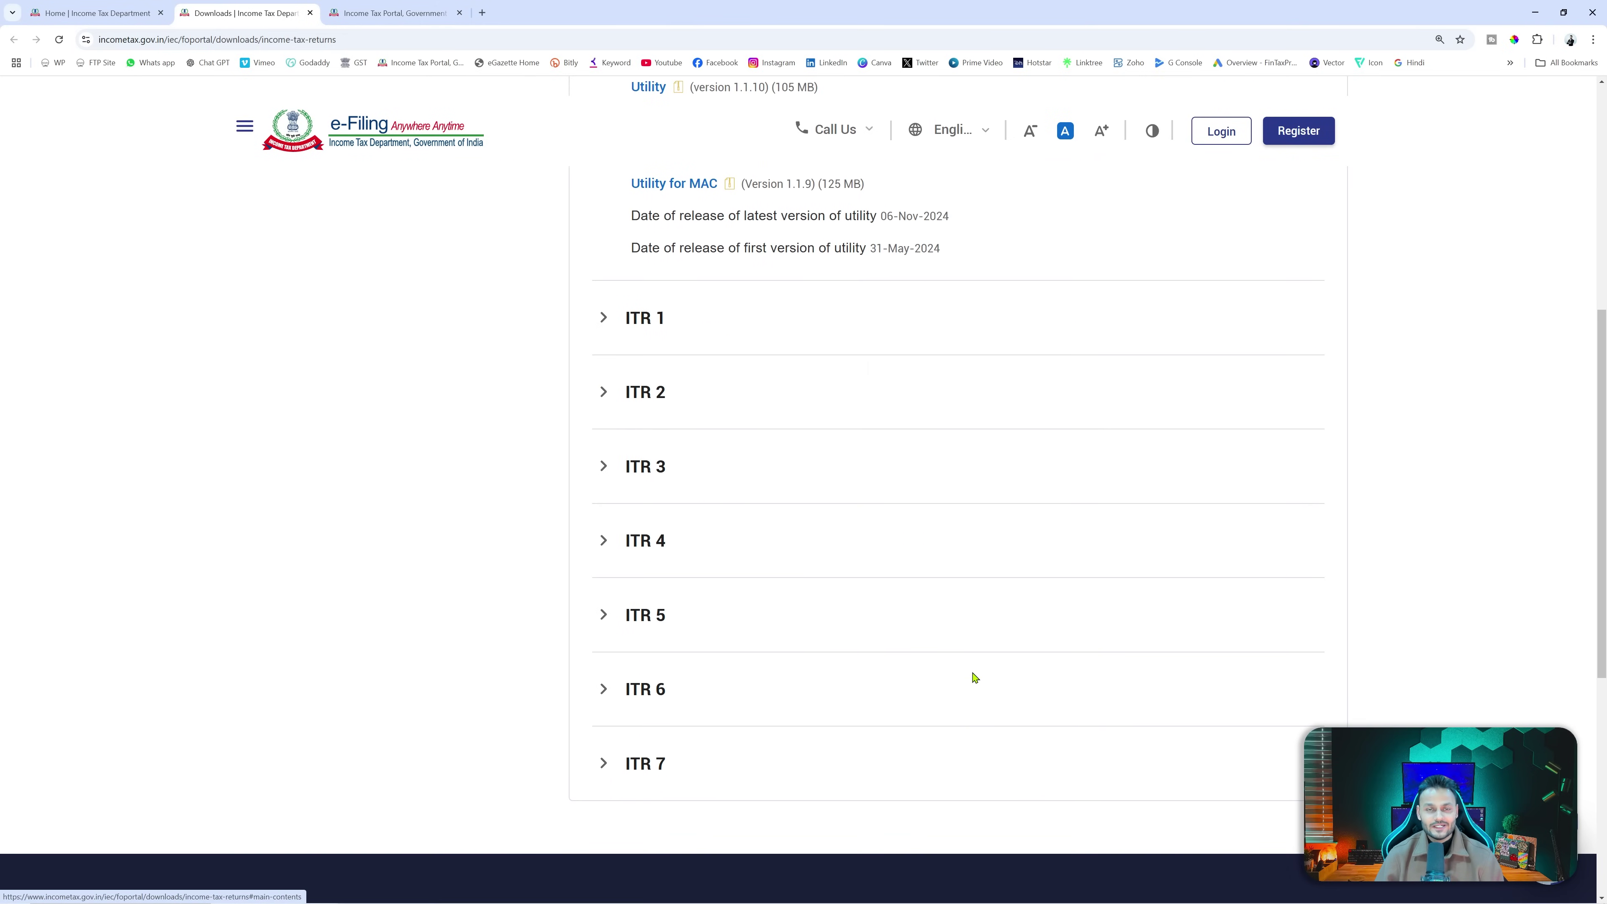
{"action": "left_click", "coordinate": [603, 393]}
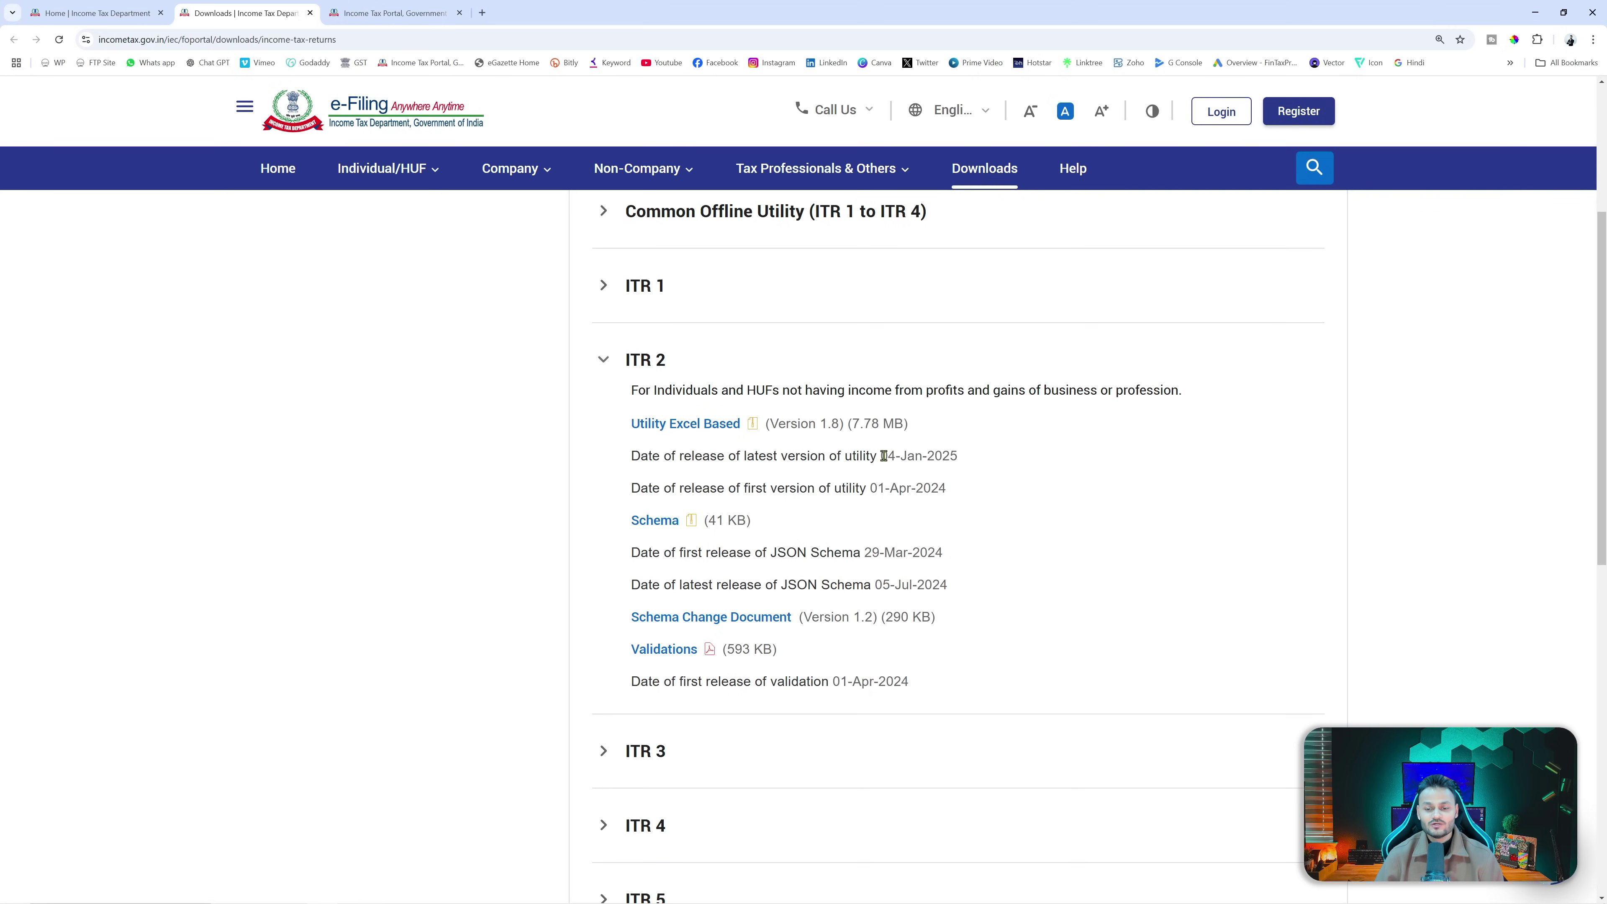
{"action": "left_click_drag", "start_coordinate": [881, 455], "coordinate": [958, 455]}
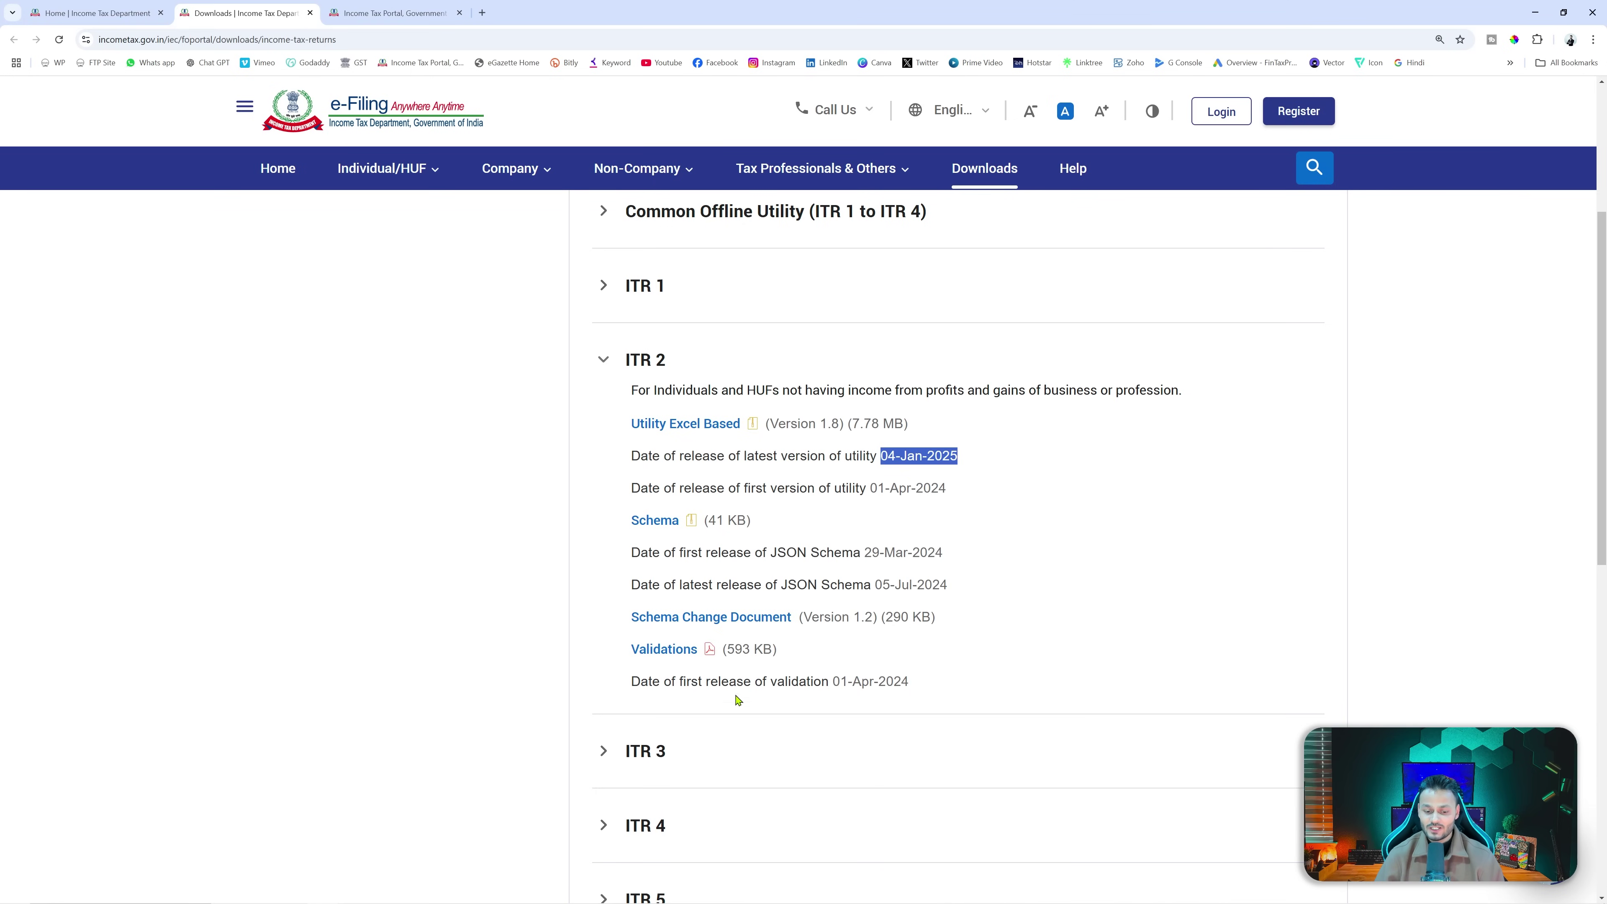
{"action": "left_click", "coordinate": [605, 752]}
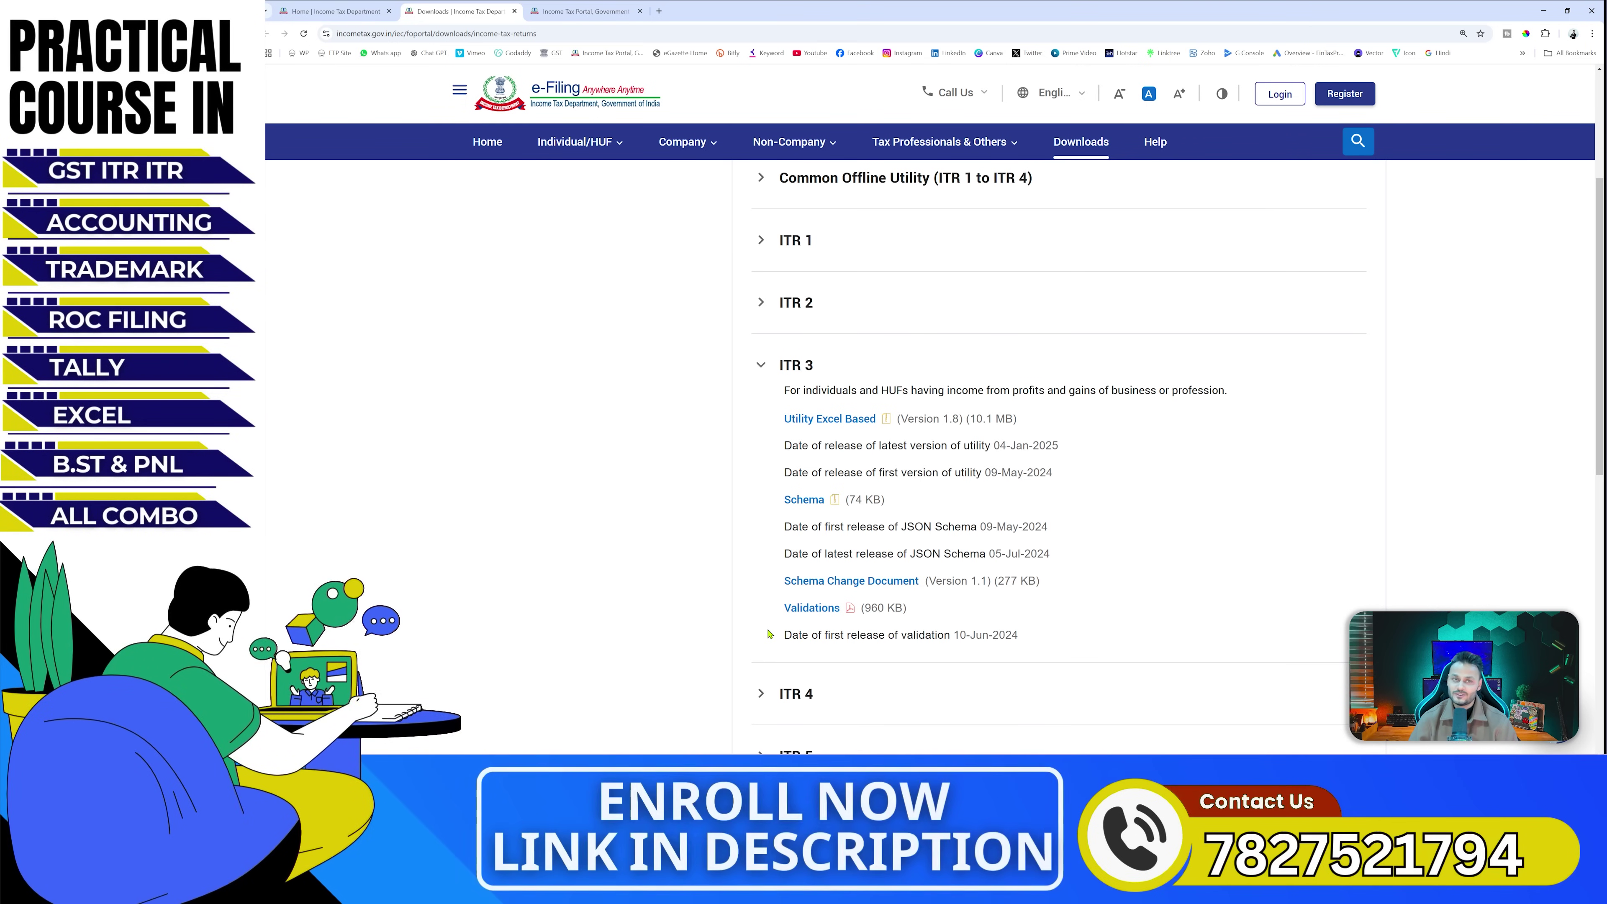
{"action": "left_click", "coordinate": [796, 302]}
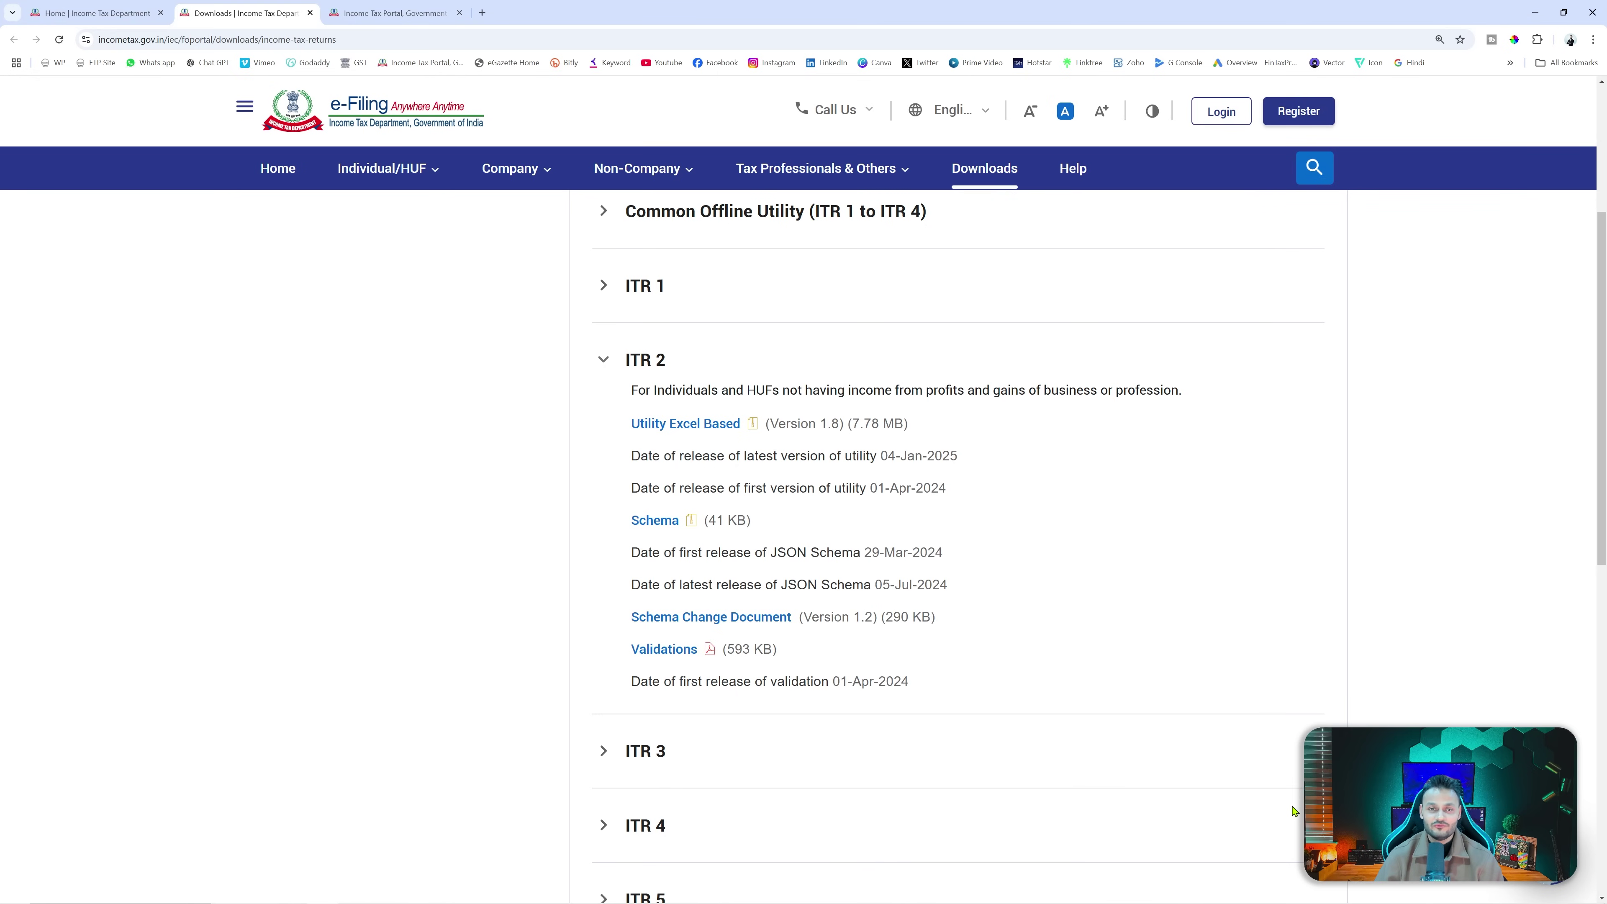
- Compare the Common Offline Utility's release dates with those of the ITR 2 Excel-based utility
{"action": "mouse_move", "coordinate": [1293, 902]}
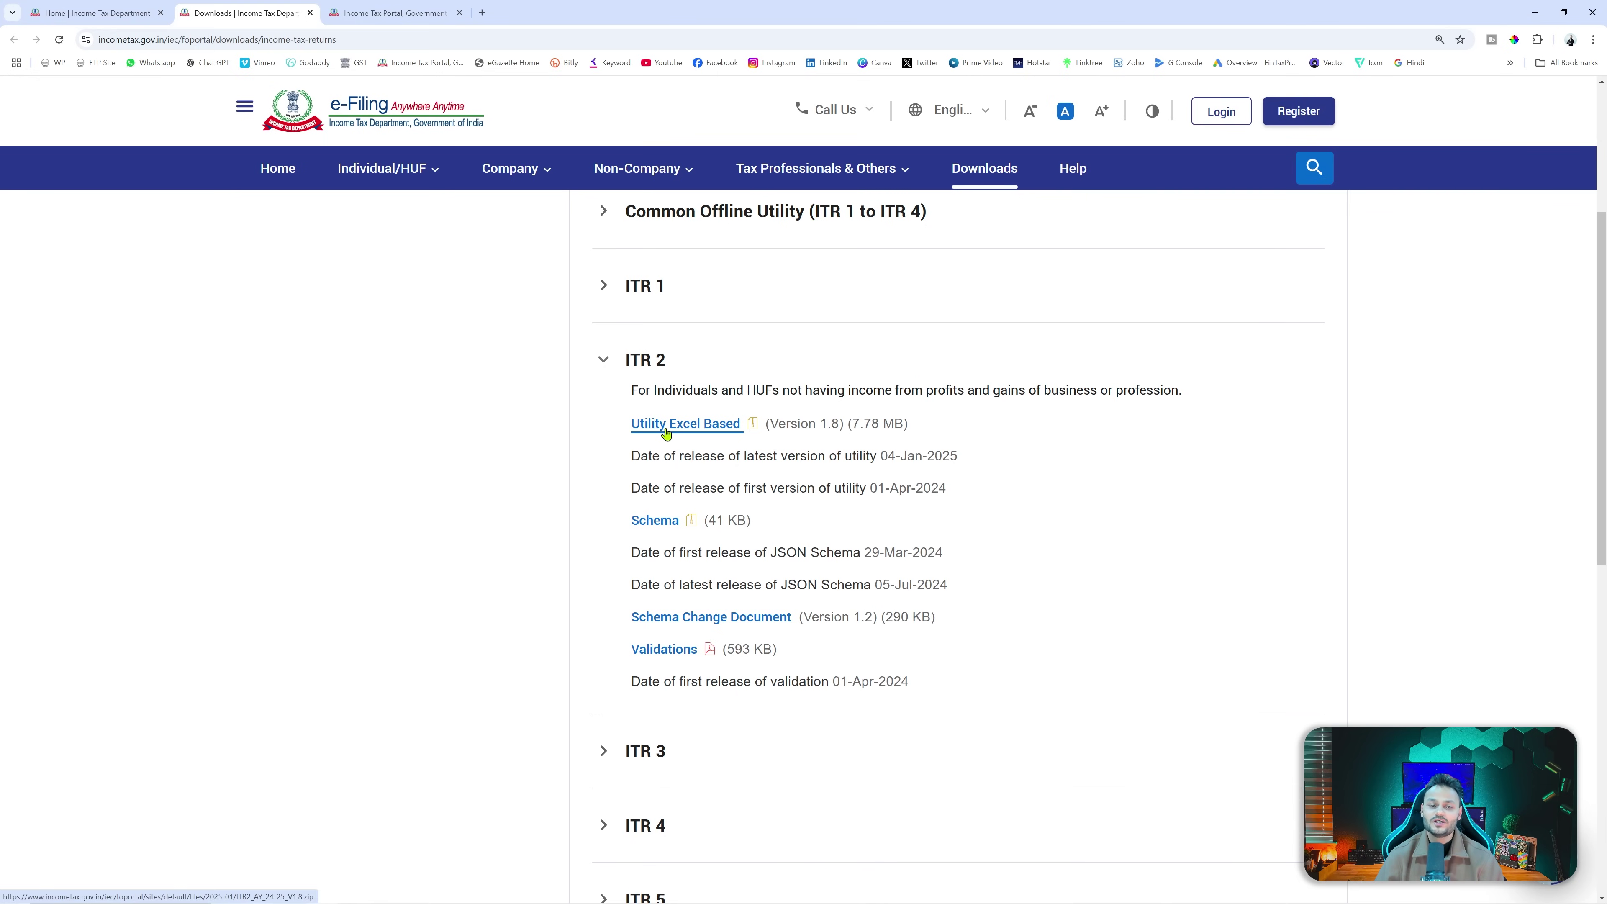
{"action": "scroll", "coordinate": [666, 433], "scroll_direction": "up", "scroll_amount": 1}
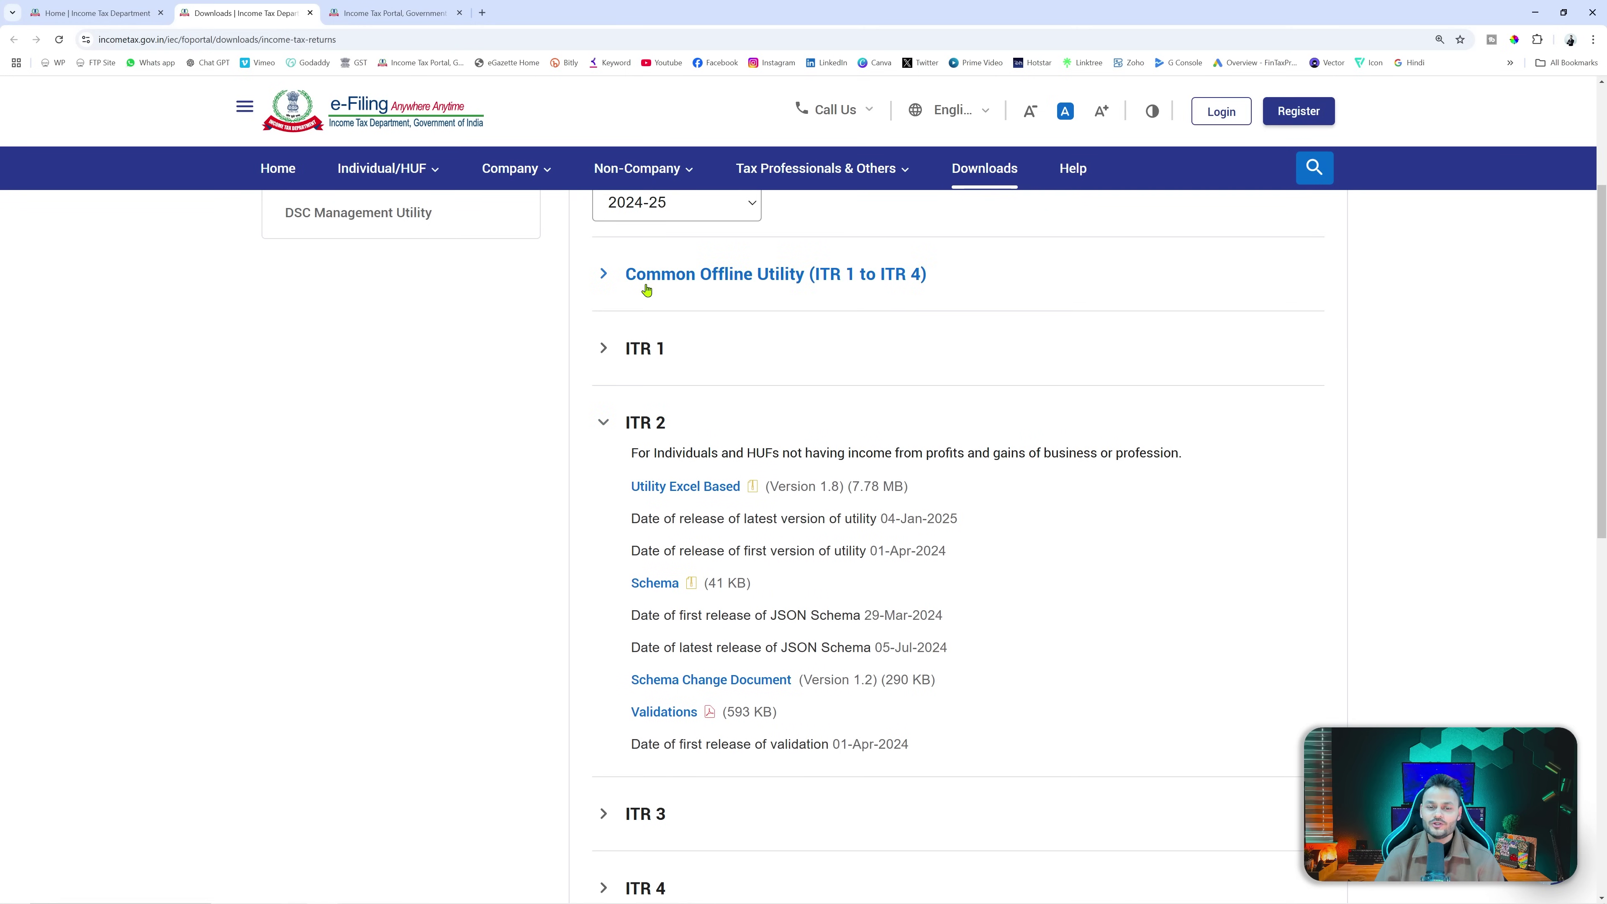
{"action": "left_click", "coordinate": [608, 291]}
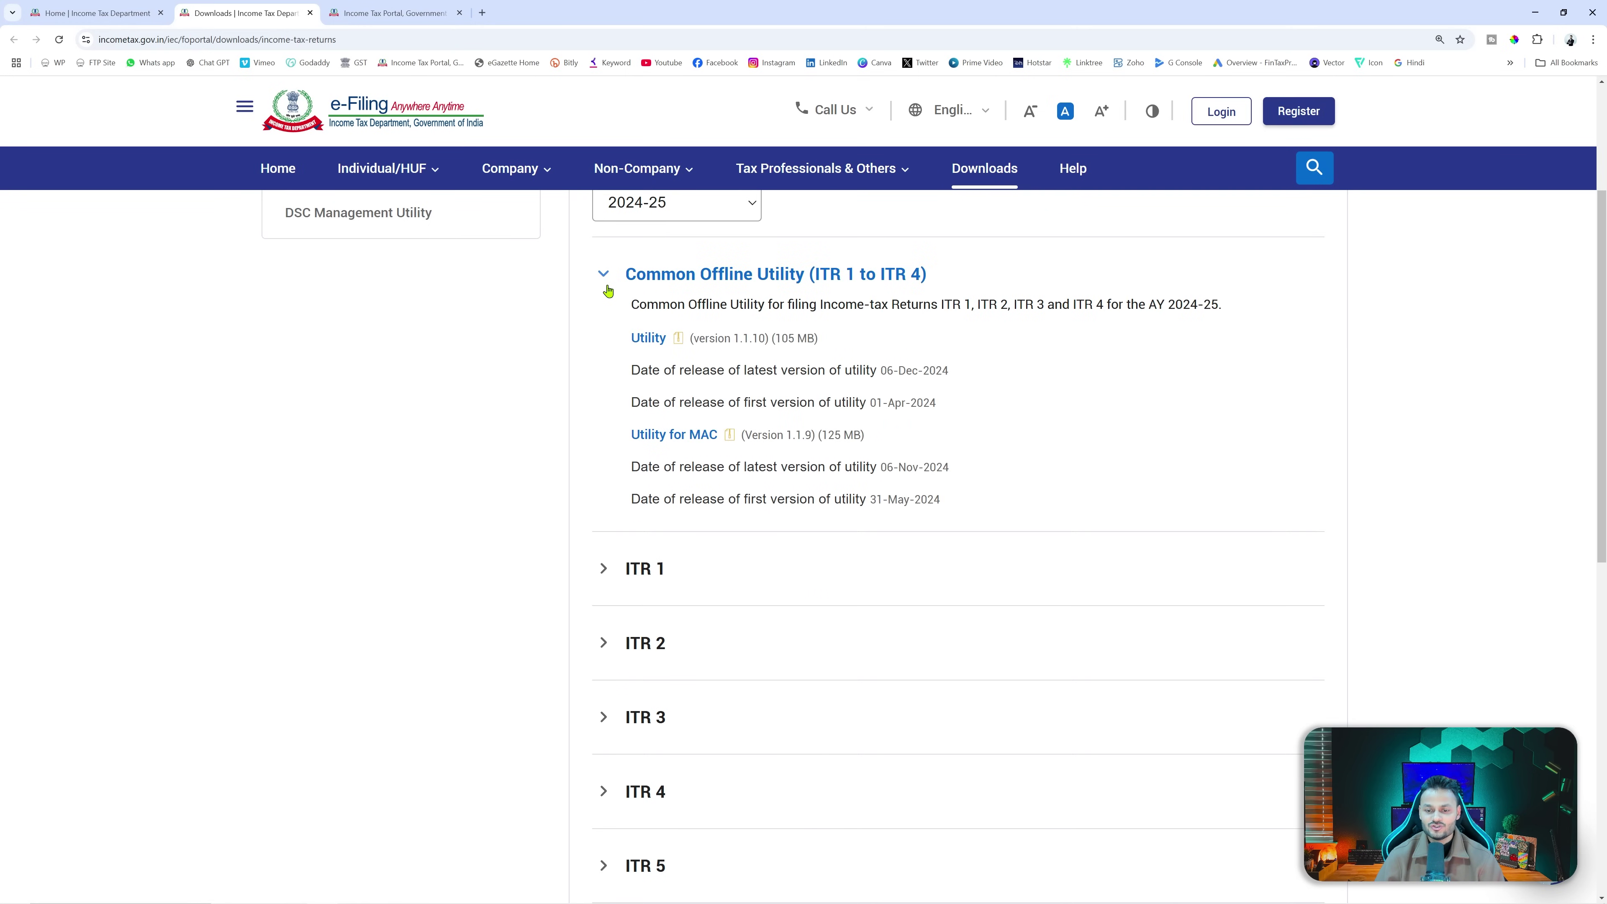
{"action": "scroll", "coordinate": [943, 407], "scroll_direction": "down", "scroll_amount": 3}
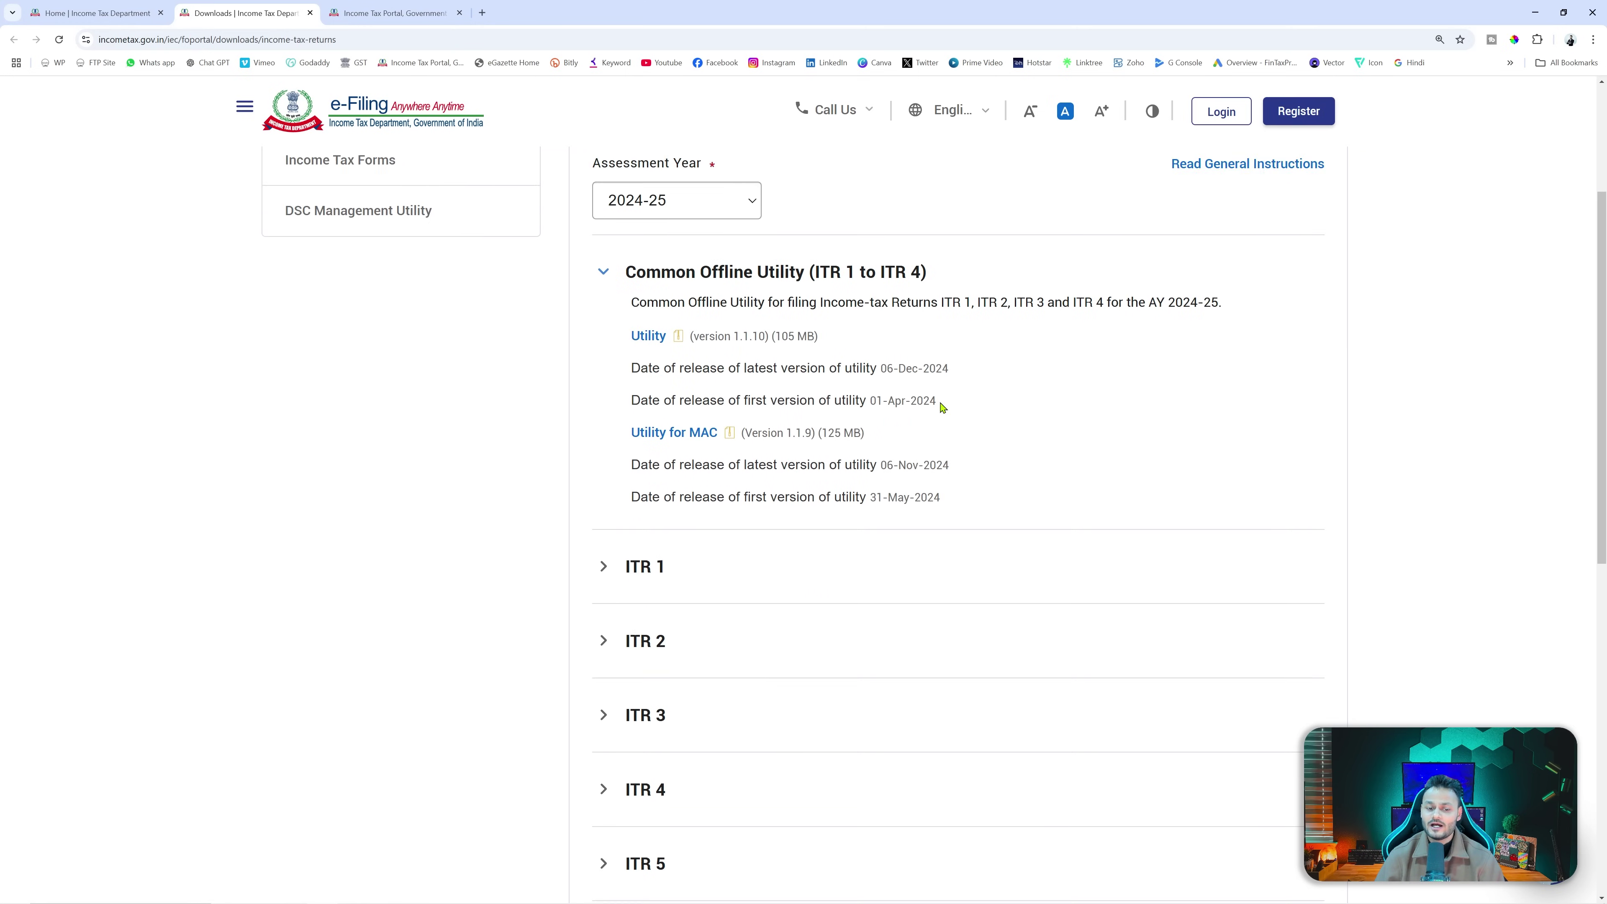
{"action": "left_click", "coordinate": [604, 456]}
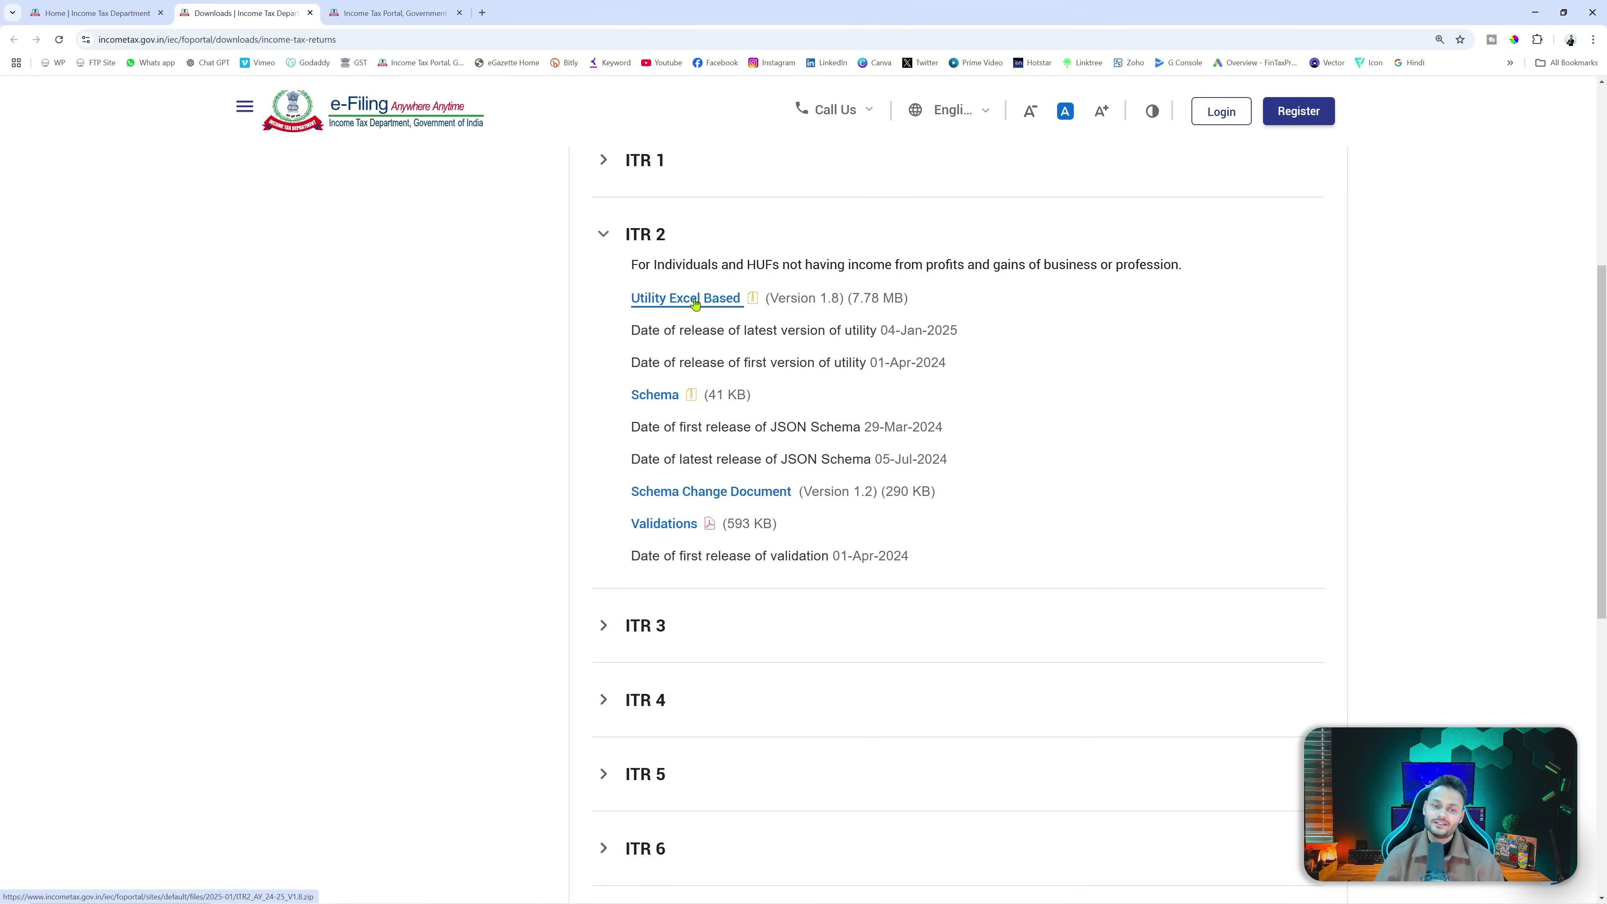
{"action": "left_click", "coordinate": [604, 626]}
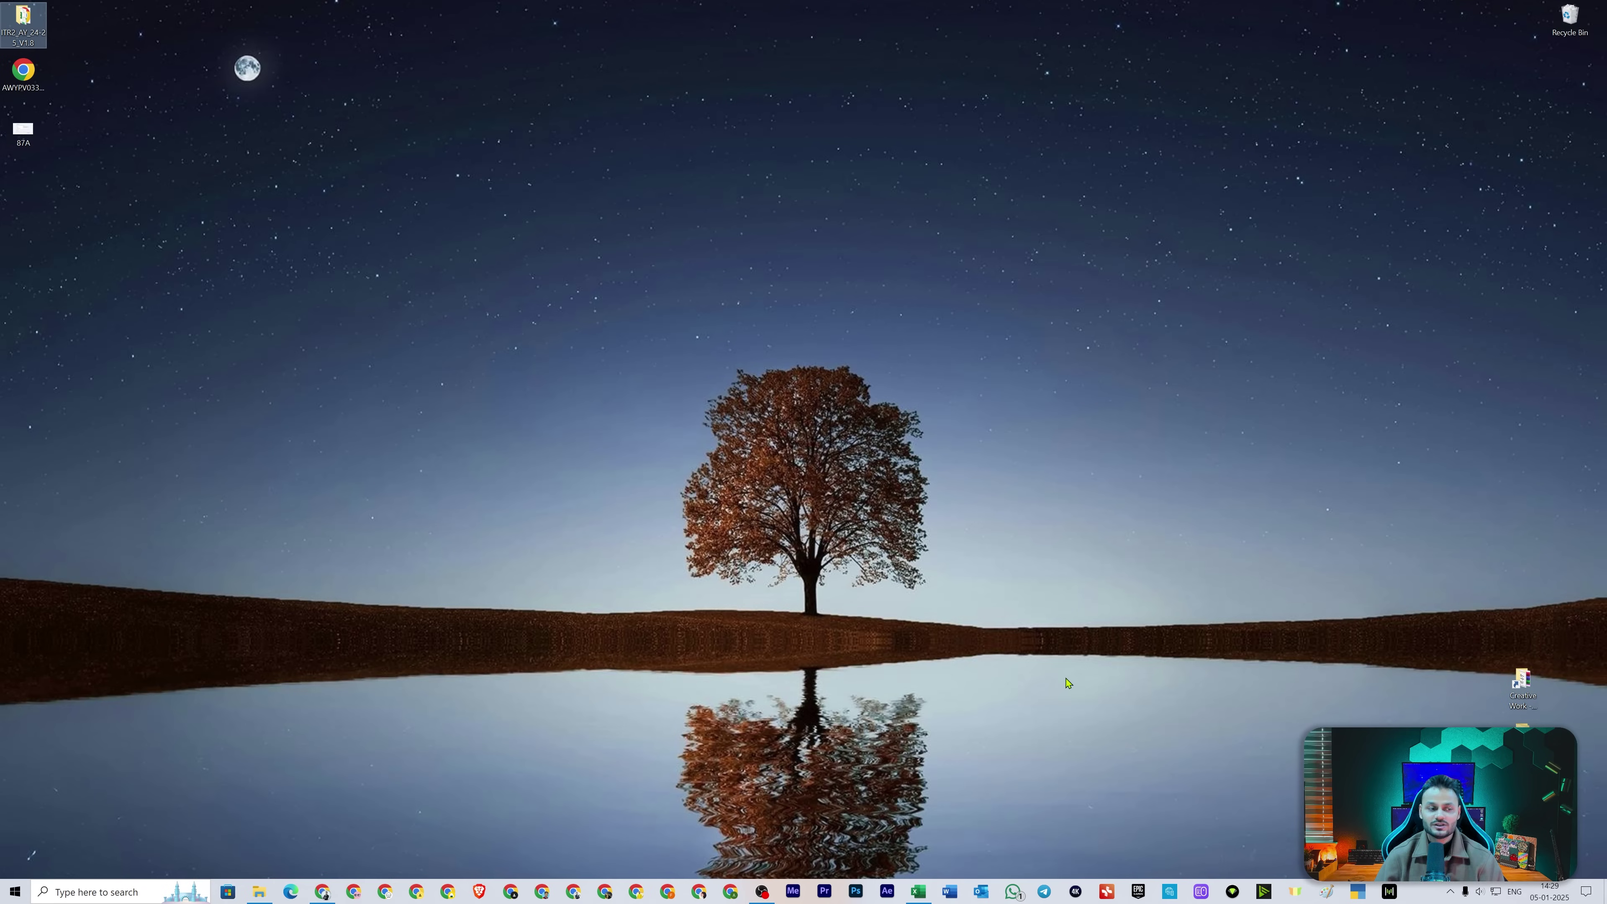
- Open the ITR2_AY_24-25_V1.8 Excel utility from the desktop folder of the same name
{"action": "key", "text": "Return"}
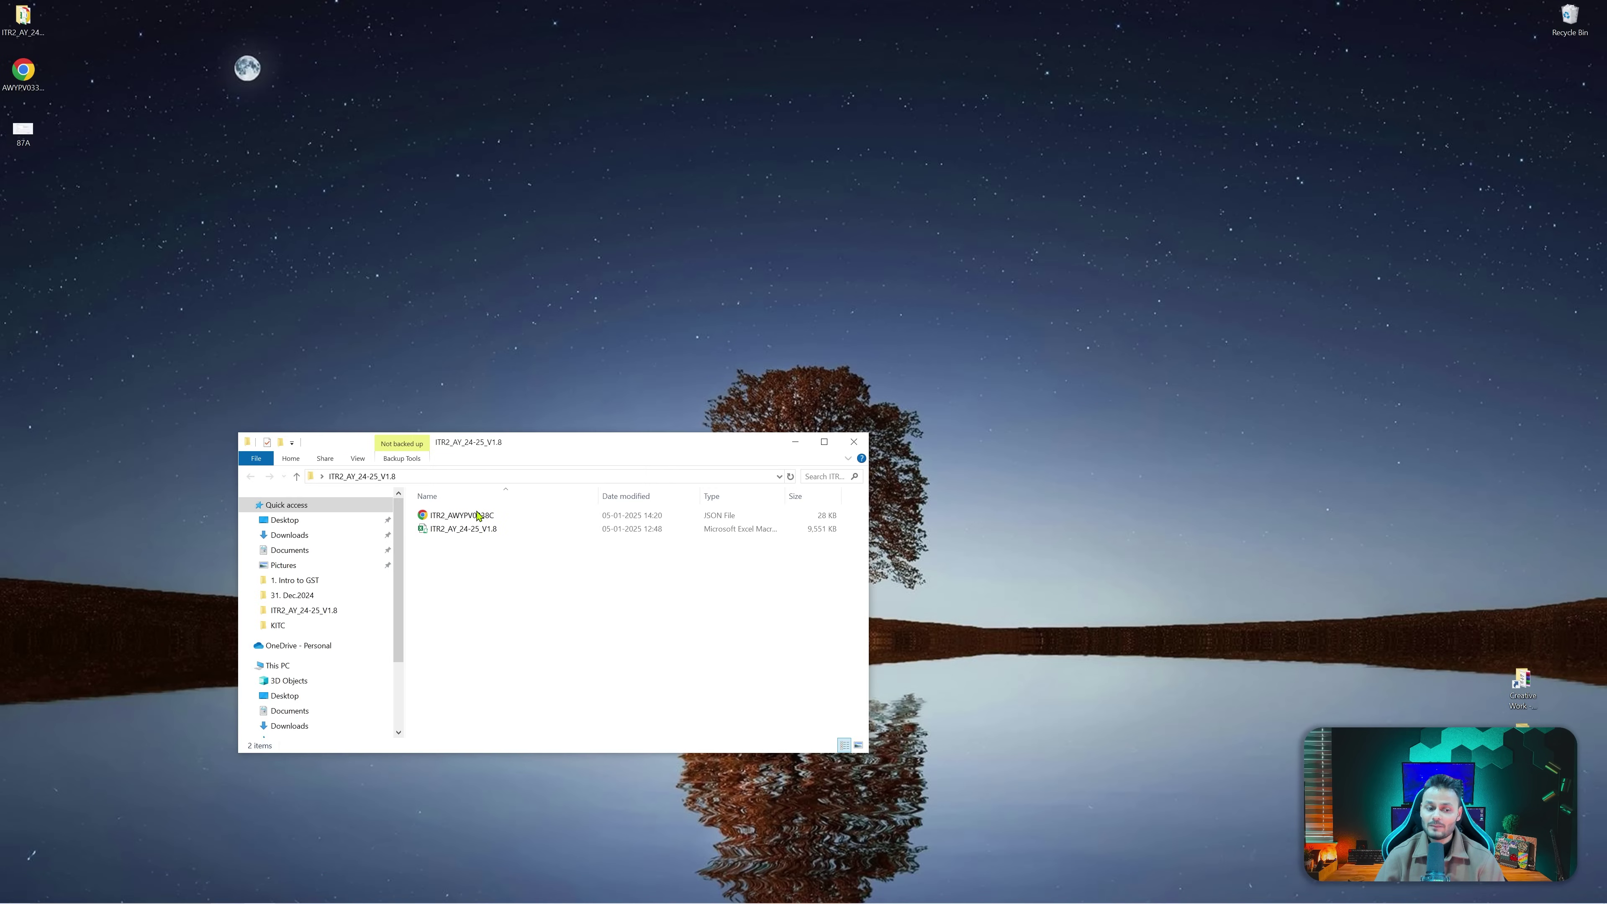
{"action": "double_click", "coordinate": [425, 528]}
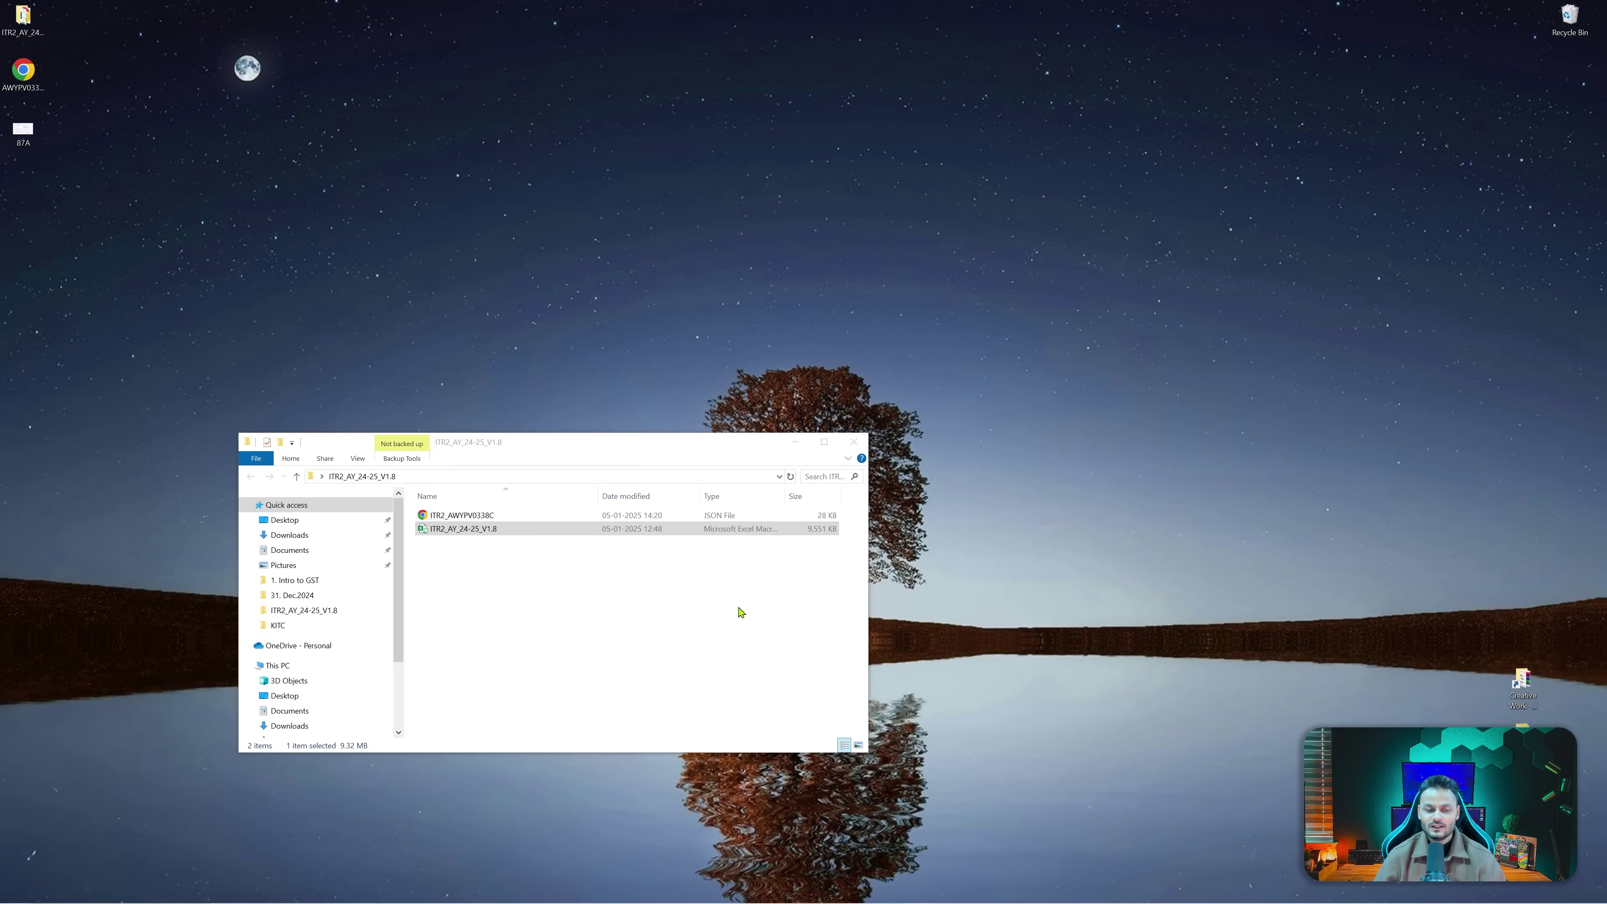
{"action": "mouse_move", "coordinate": [987, 896]}
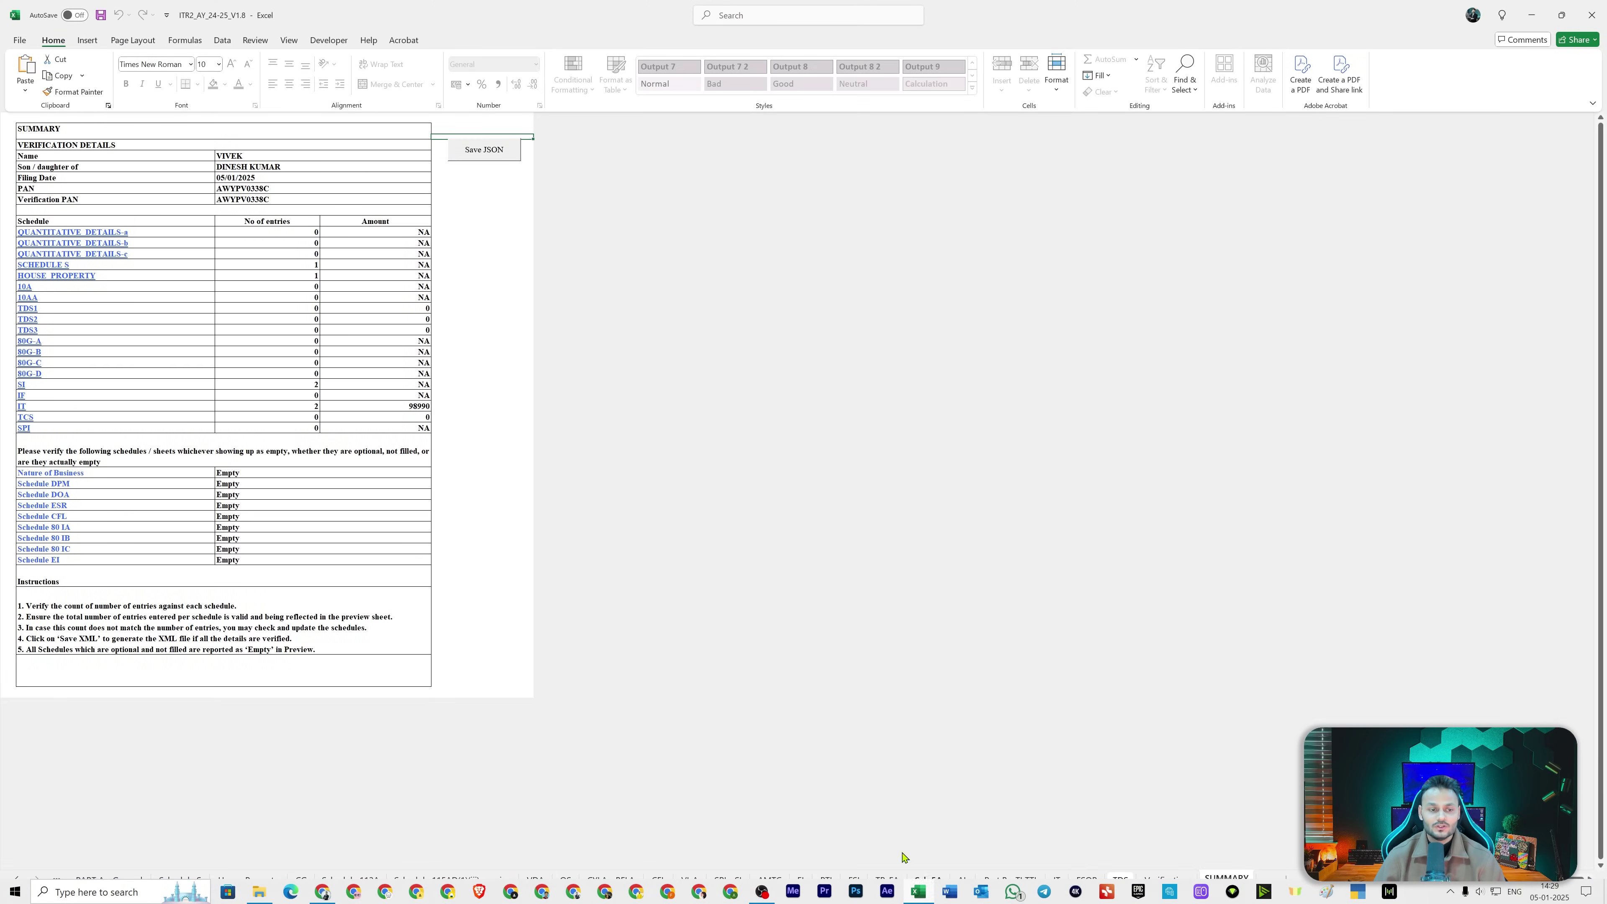
- Review the filled general, salary, house property, capital gains and Schedule 112A sheets, dismissing the quarterly interest notice
{"action": "left_click", "coordinate": [113, 880]}
{"action": "left_click", "coordinate": [179, 880]}
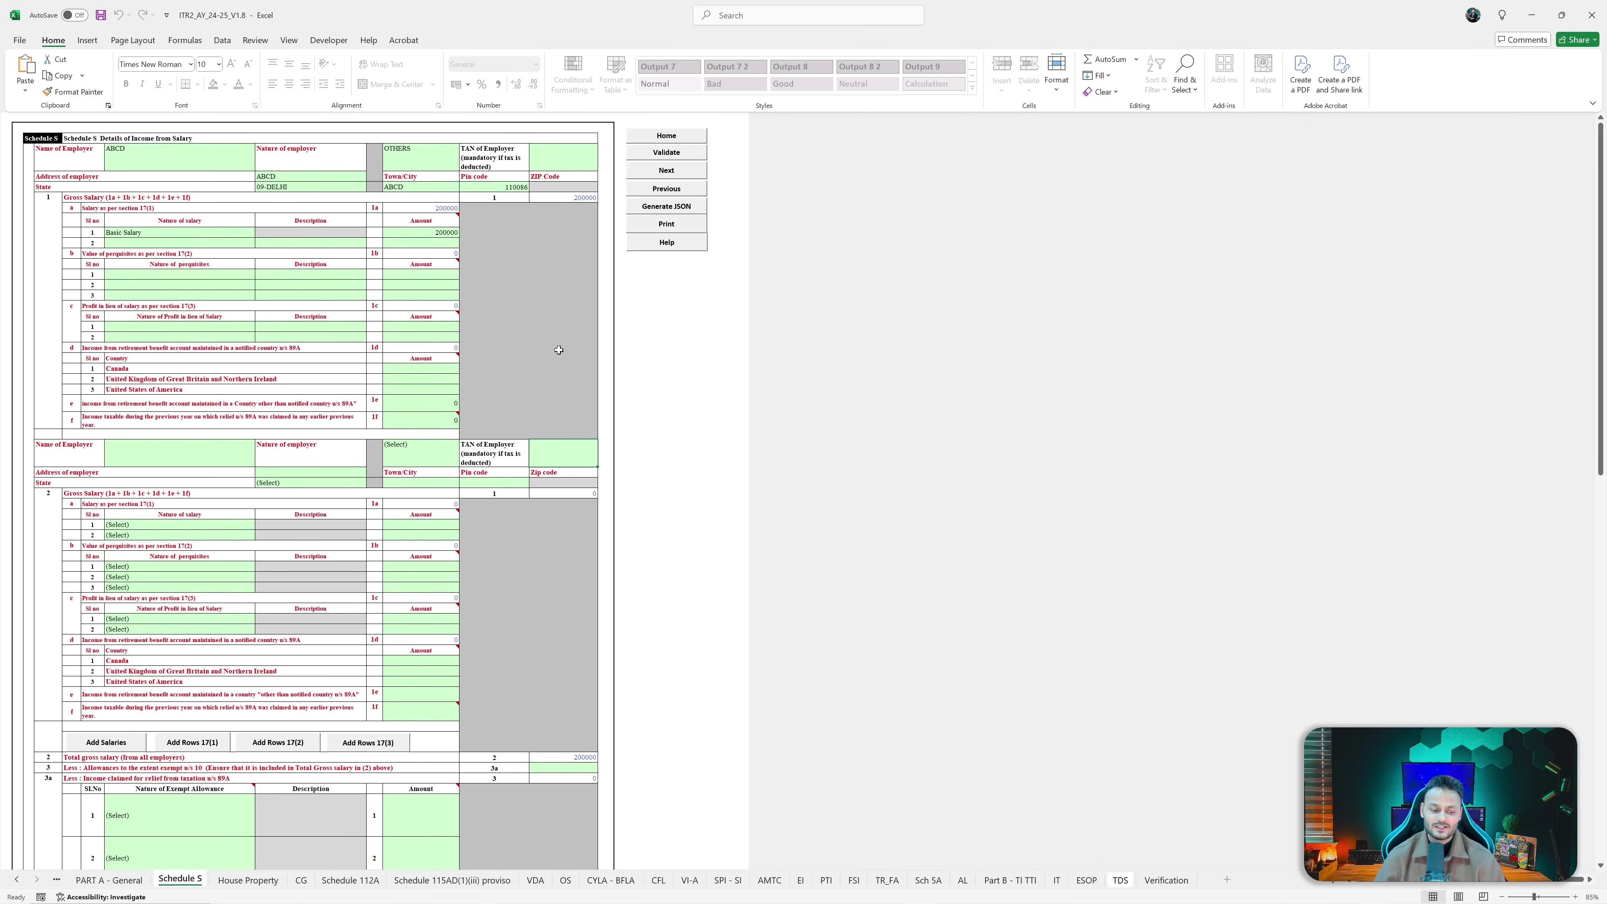
{"action": "left_click", "coordinate": [272, 881]}
{"action": "left_click", "coordinate": [302, 880]}
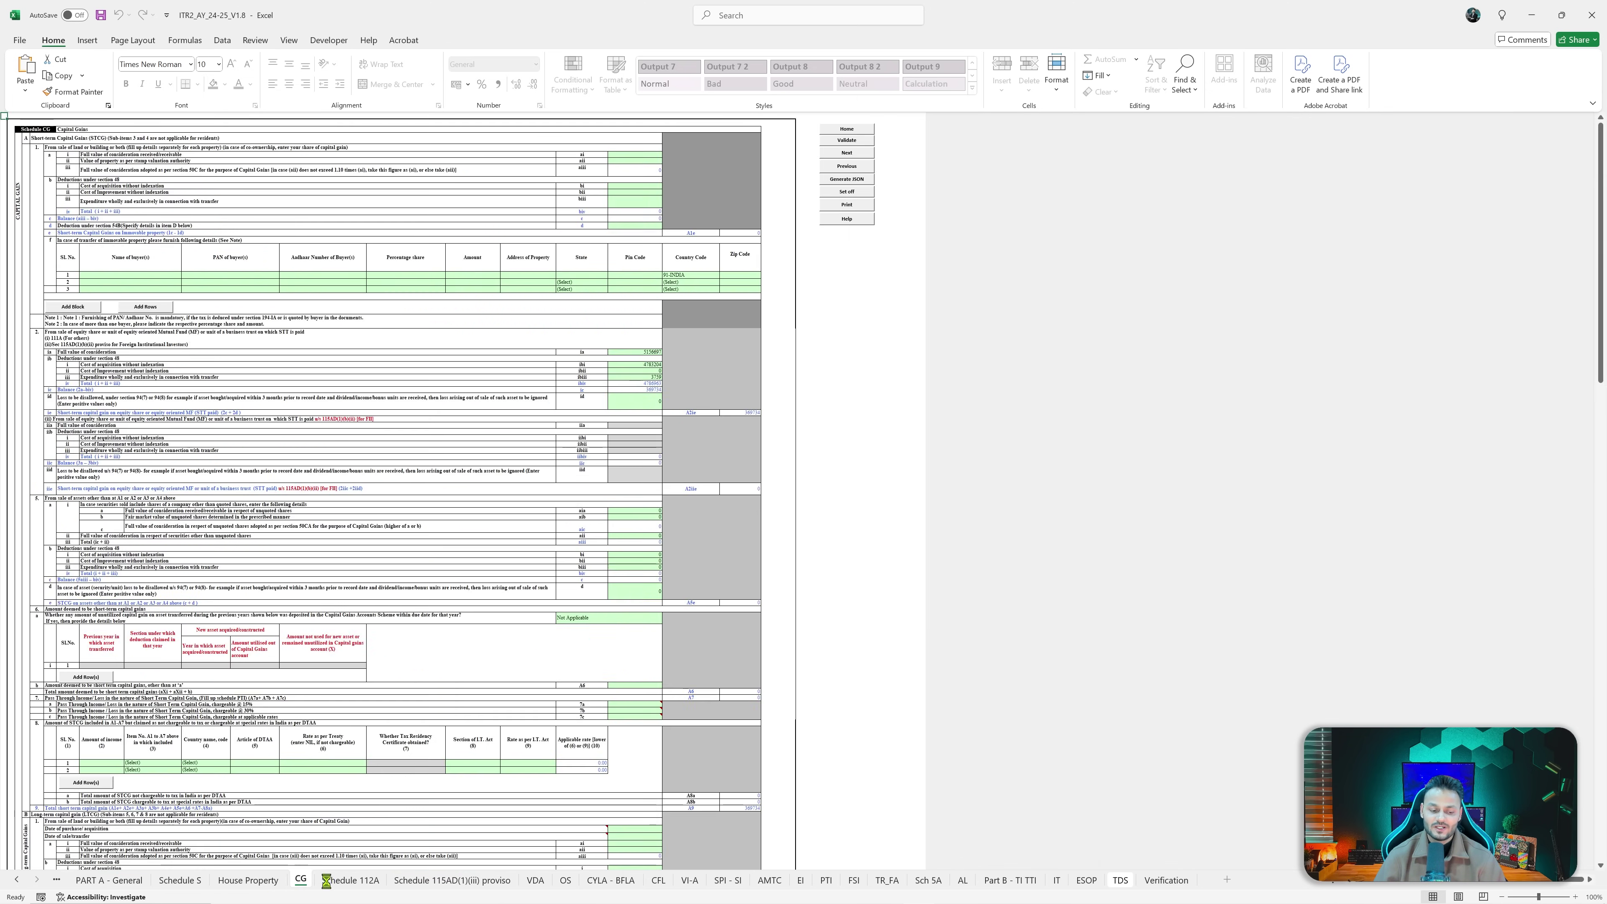
{"action": "left_click", "coordinate": [350, 880]}
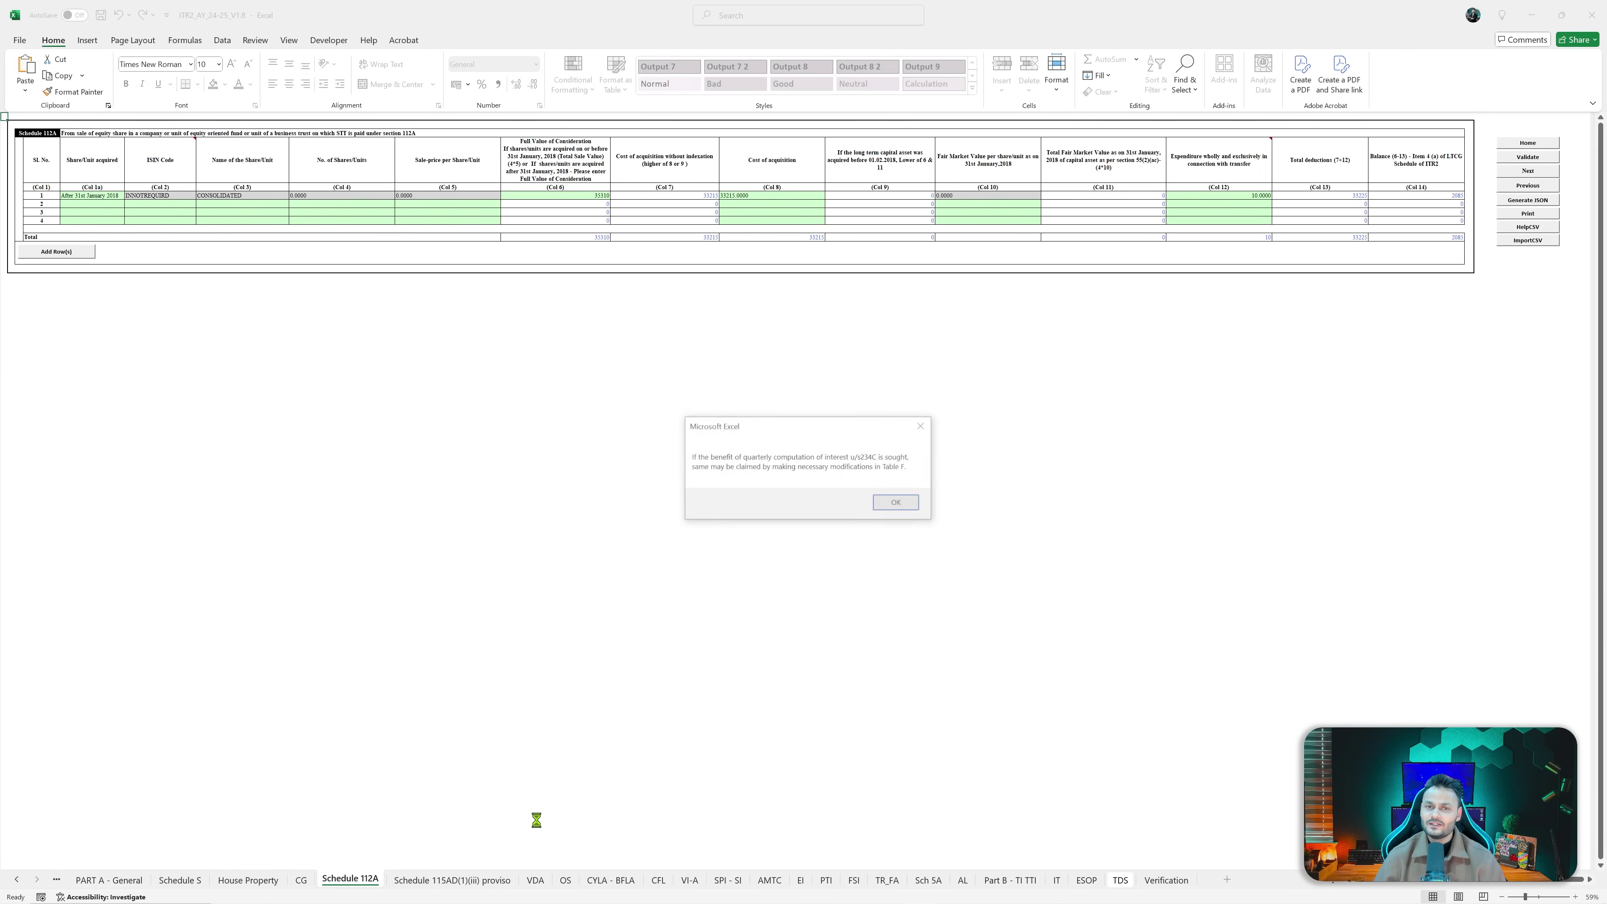
{"action": "left_click", "coordinate": [900, 503]}
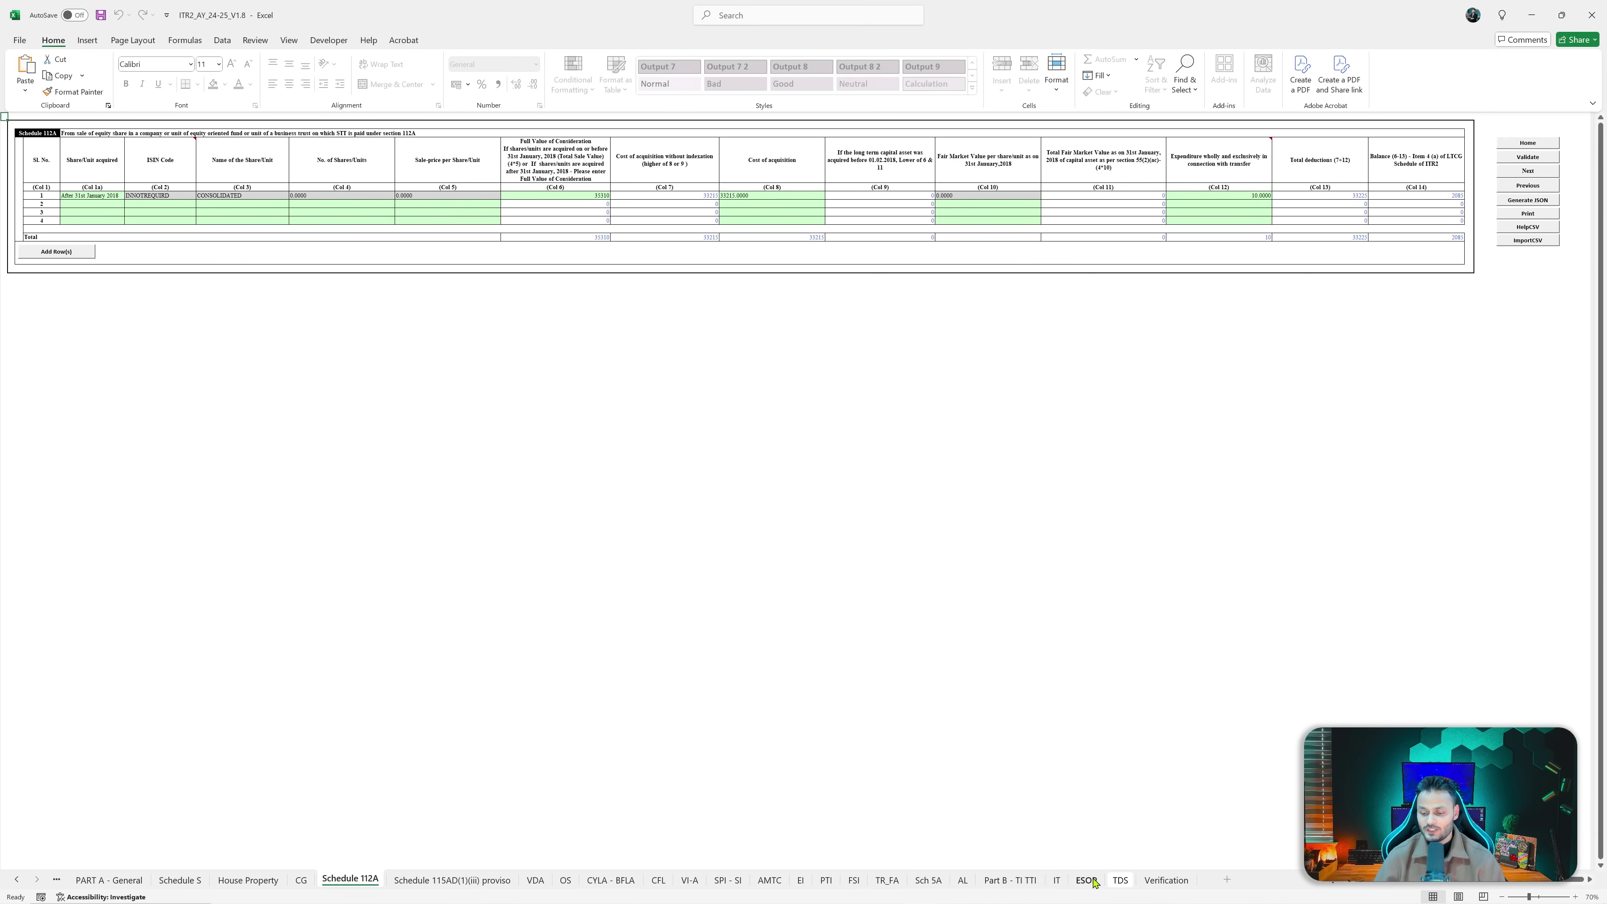
- Review the TDS sheet, dismissing its alerts, and the advance and self-assessment tax payments in the IT sheet
{"action": "left_click", "coordinate": [1119, 880]}
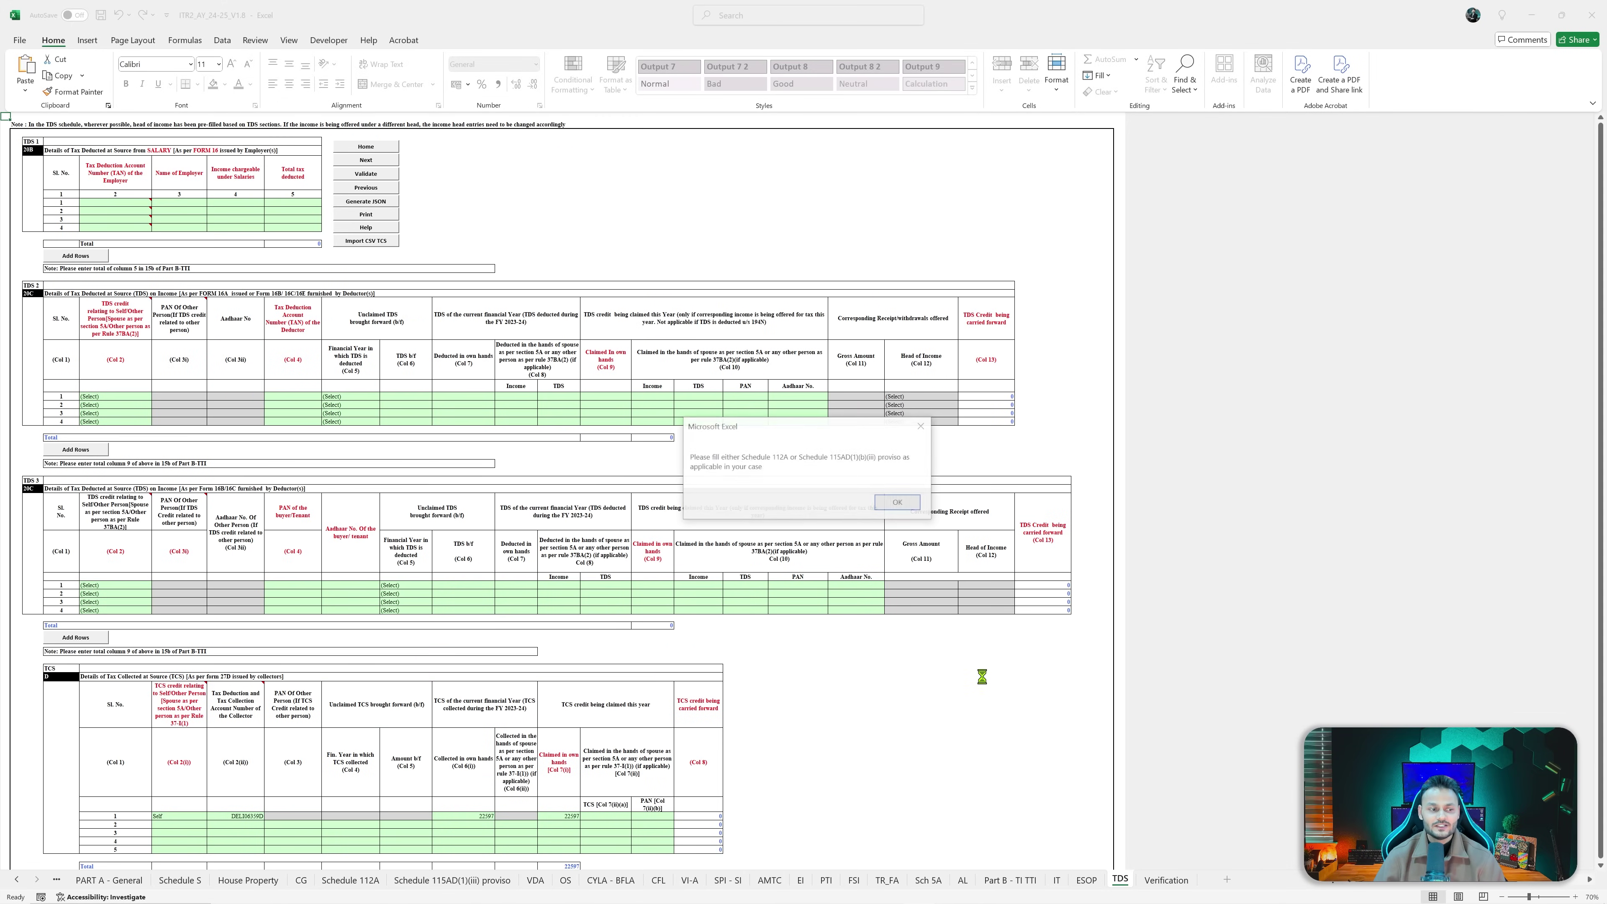
{"action": "left_click", "coordinate": [894, 503]}
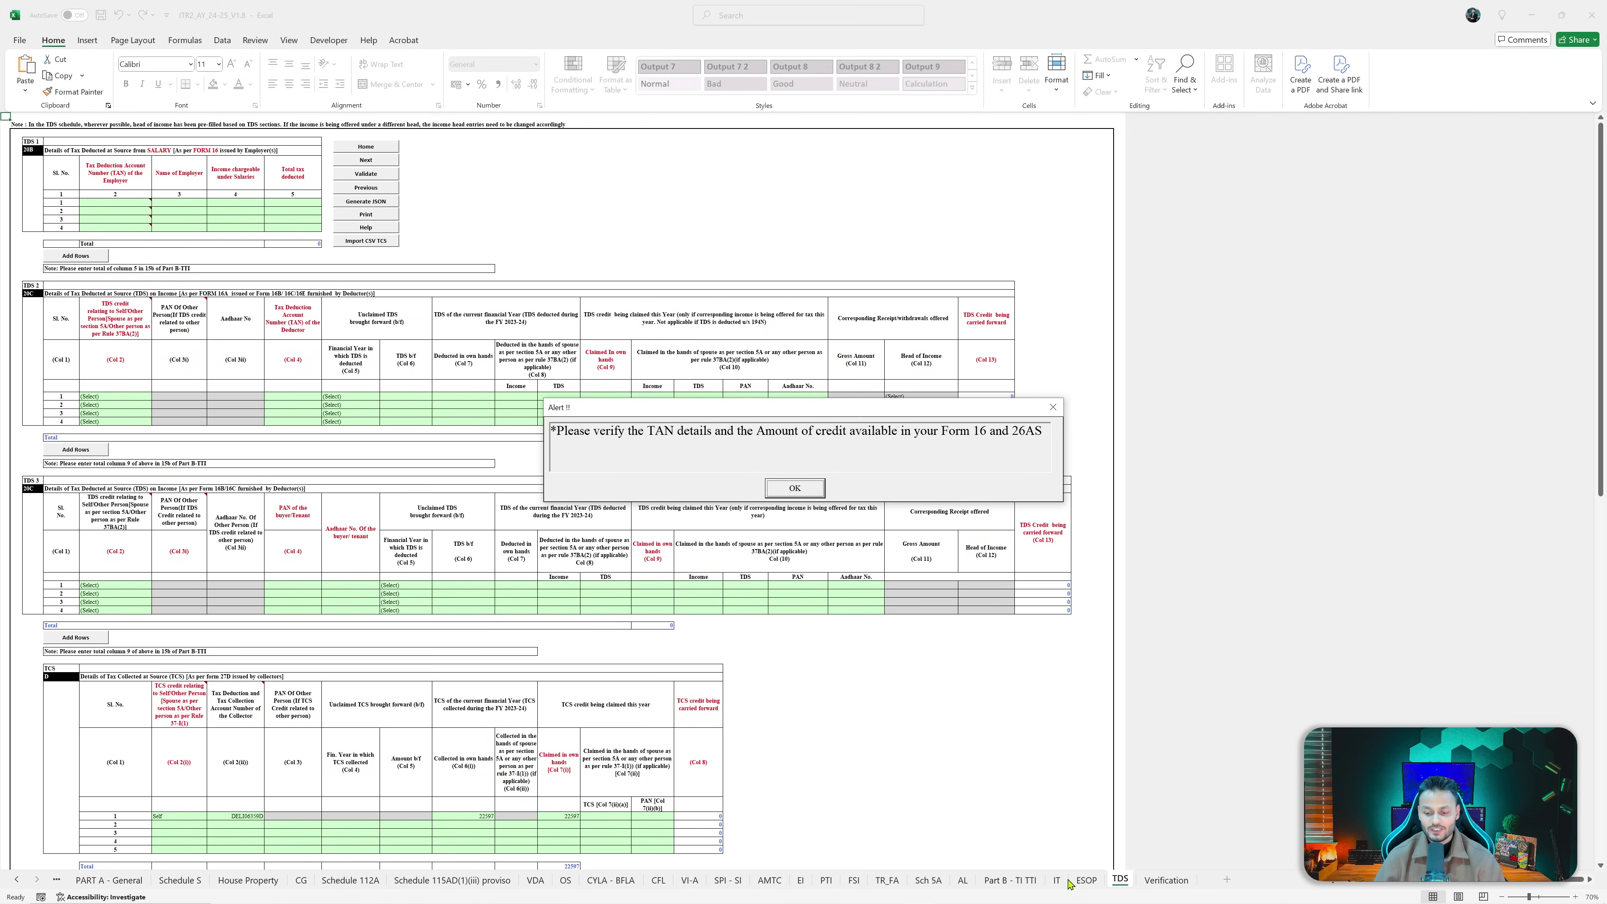
{"action": "left_click", "coordinate": [801, 488]}
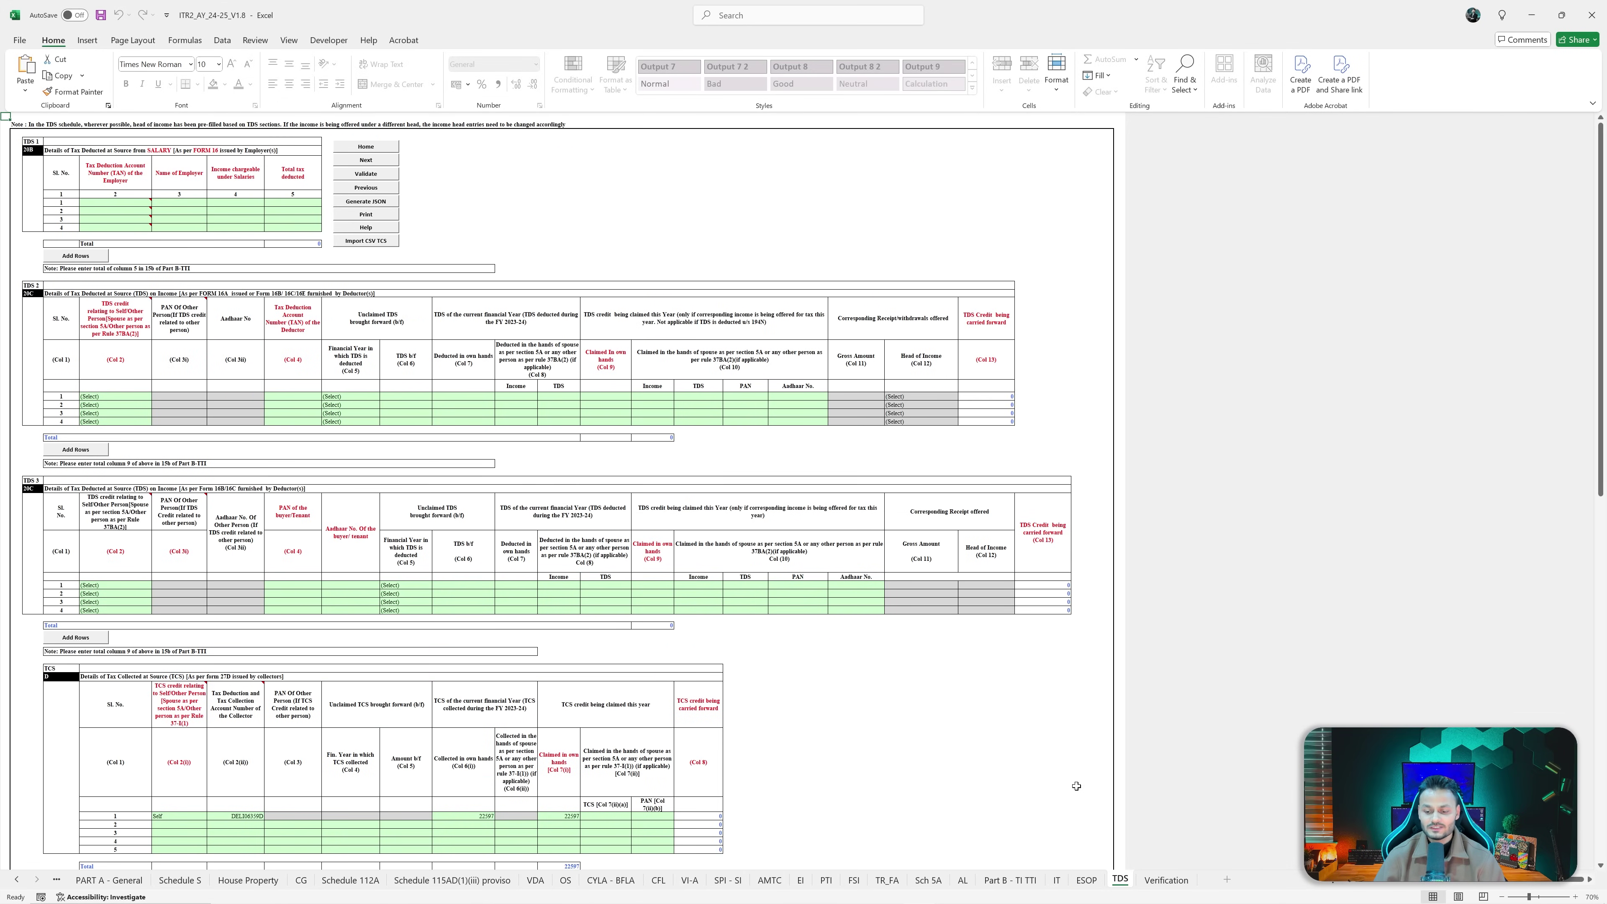
{"action": "left_click", "coordinate": [1056, 880]}
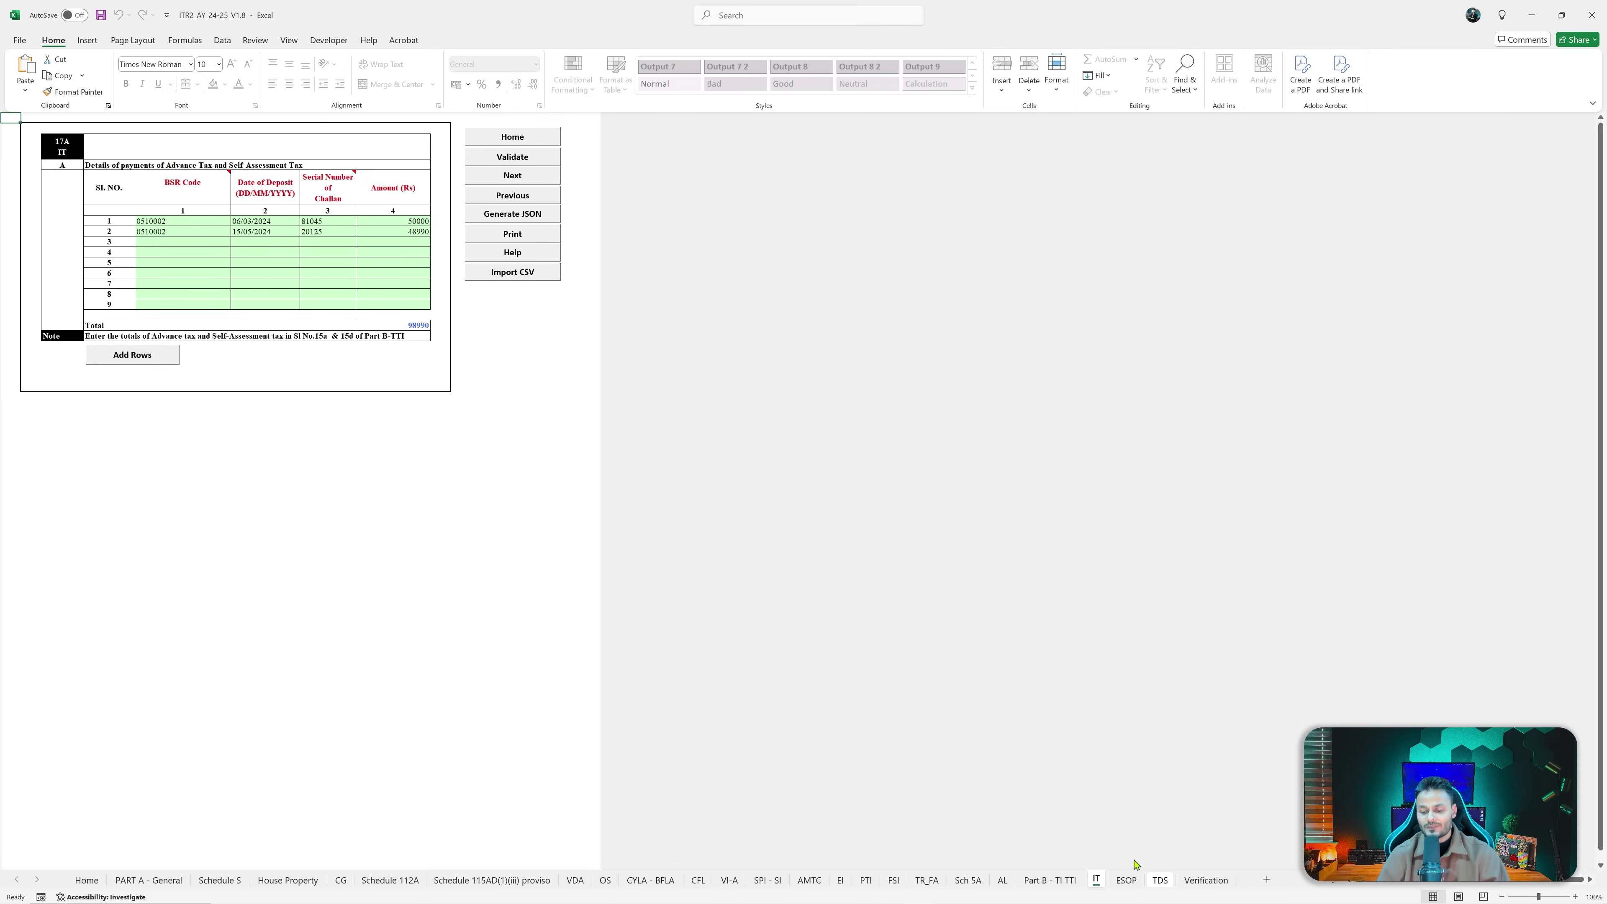
- Review the total income computation in the Part B - TI TTI sheet and calculate the tax
{"action": "left_click", "coordinate": [1050, 880]}
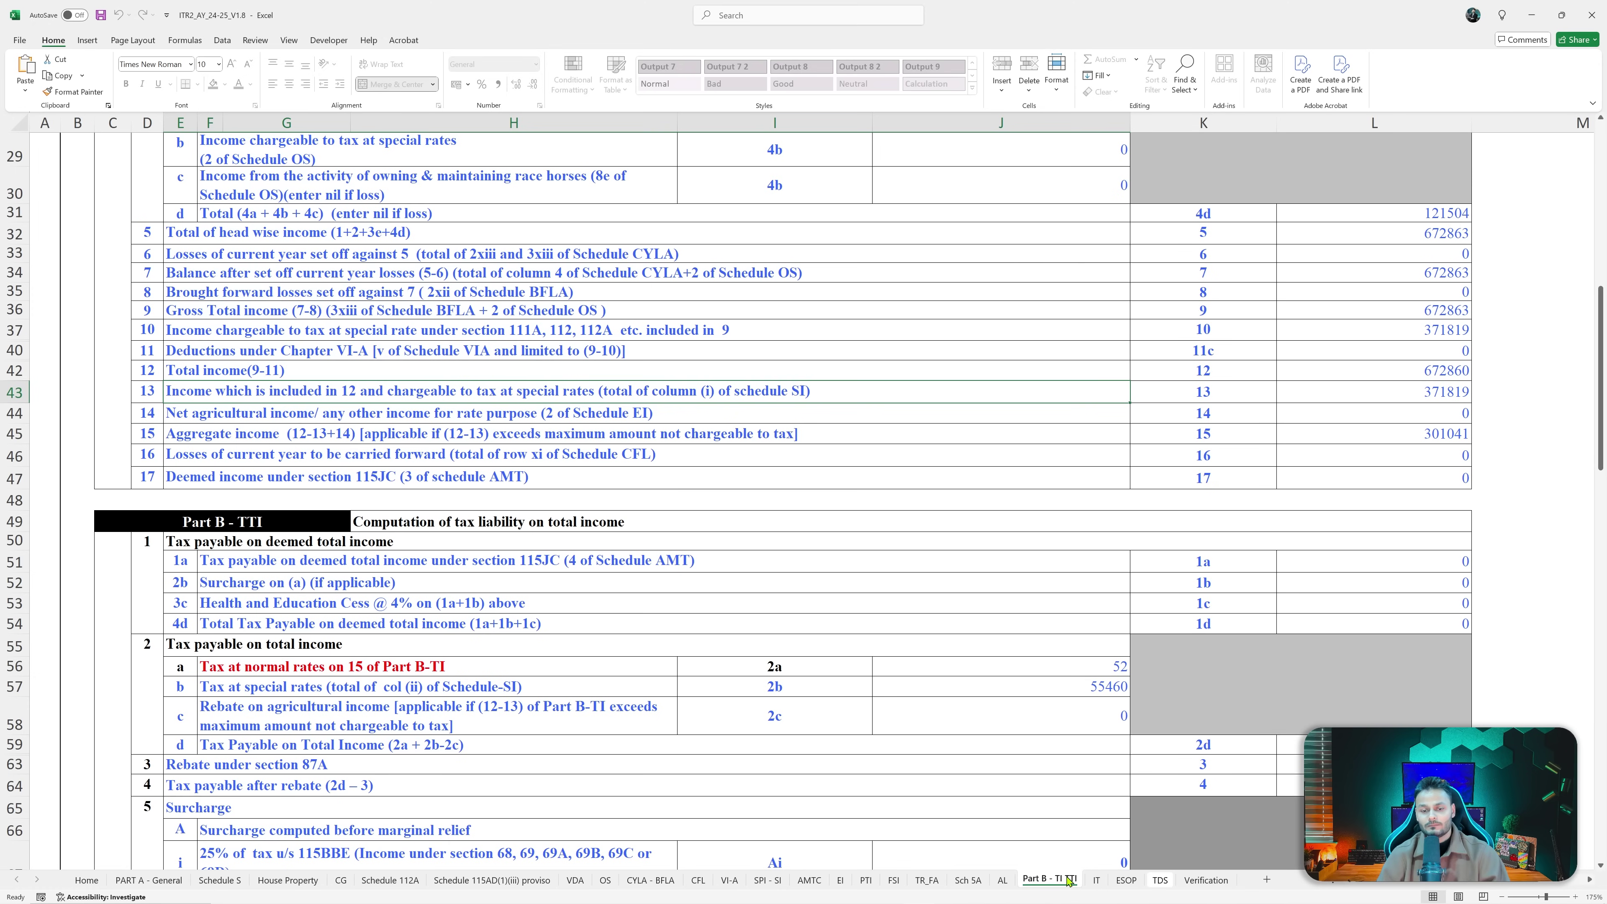
{"action": "scroll", "coordinate": [1267, 539], "scroll_direction": "up", "scroll_amount": 5}
{"action": "scroll", "coordinate": [1266, 539], "scroll_direction": "up", "scroll_amount": 4}
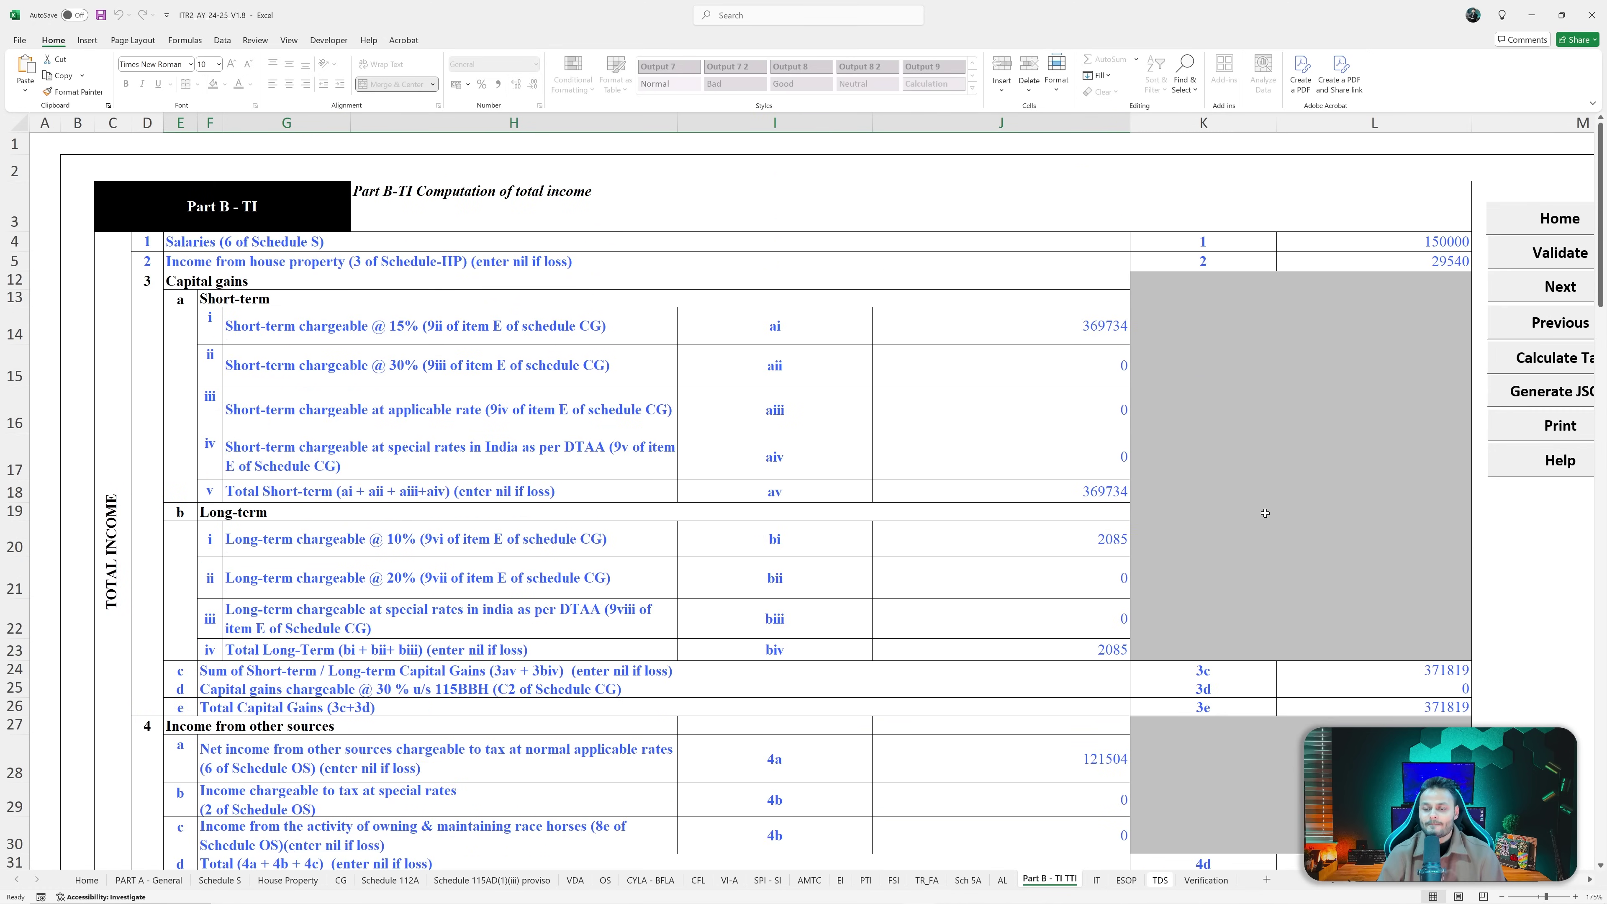
{"action": "scroll", "coordinate": [1379, 518], "scroll_direction": "down", "scroll_amount": 1}
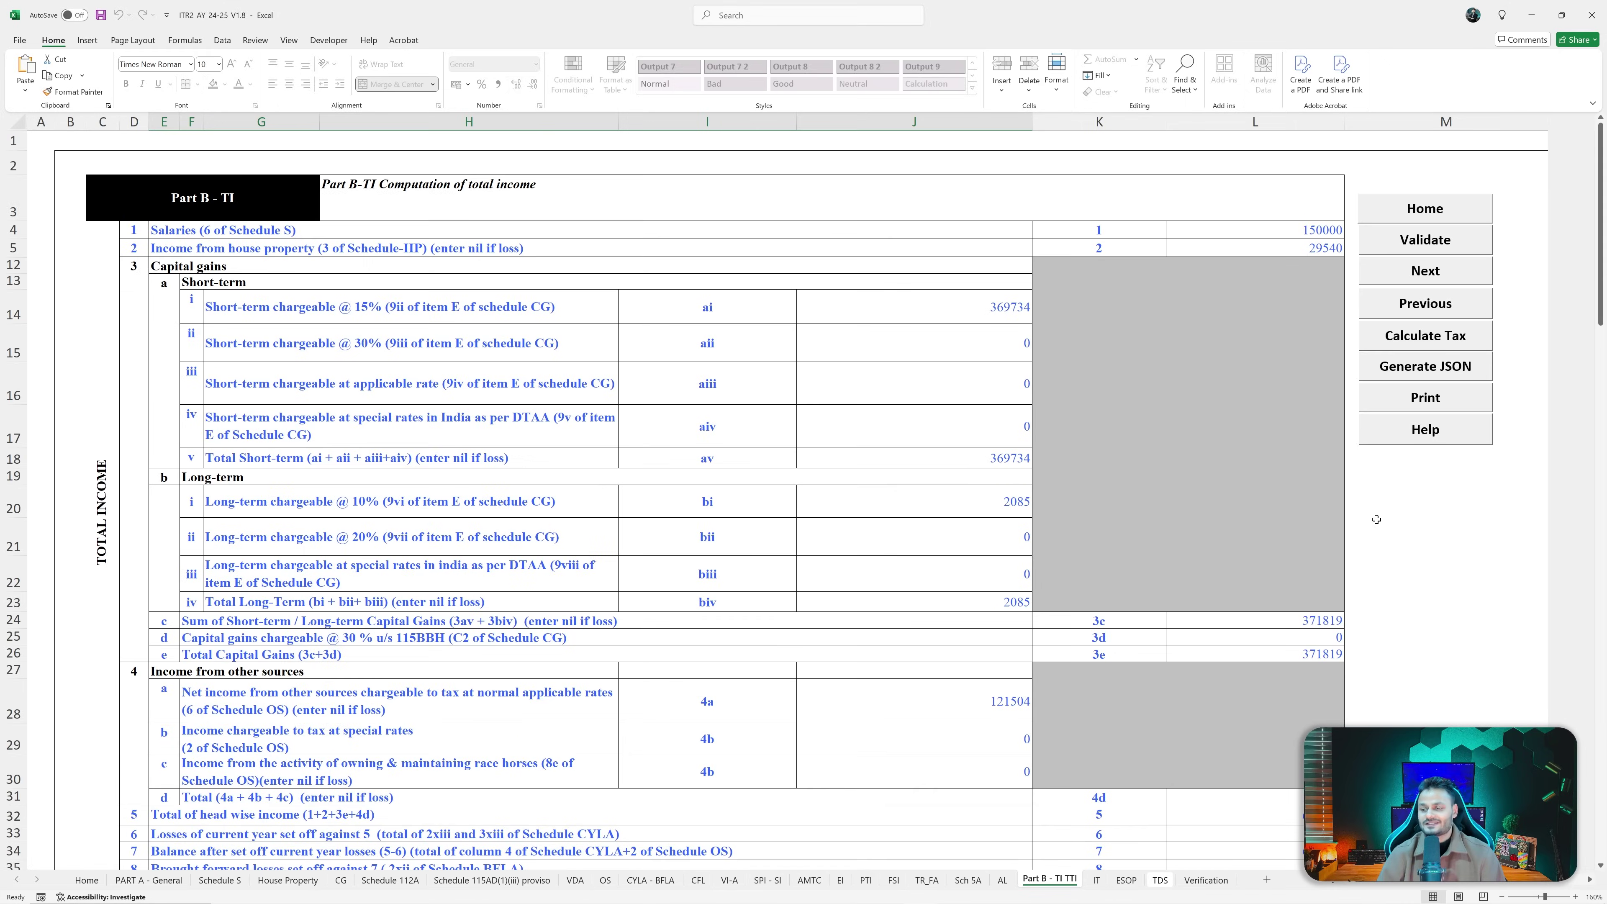
{"action": "left_click", "coordinate": [1435, 339]}
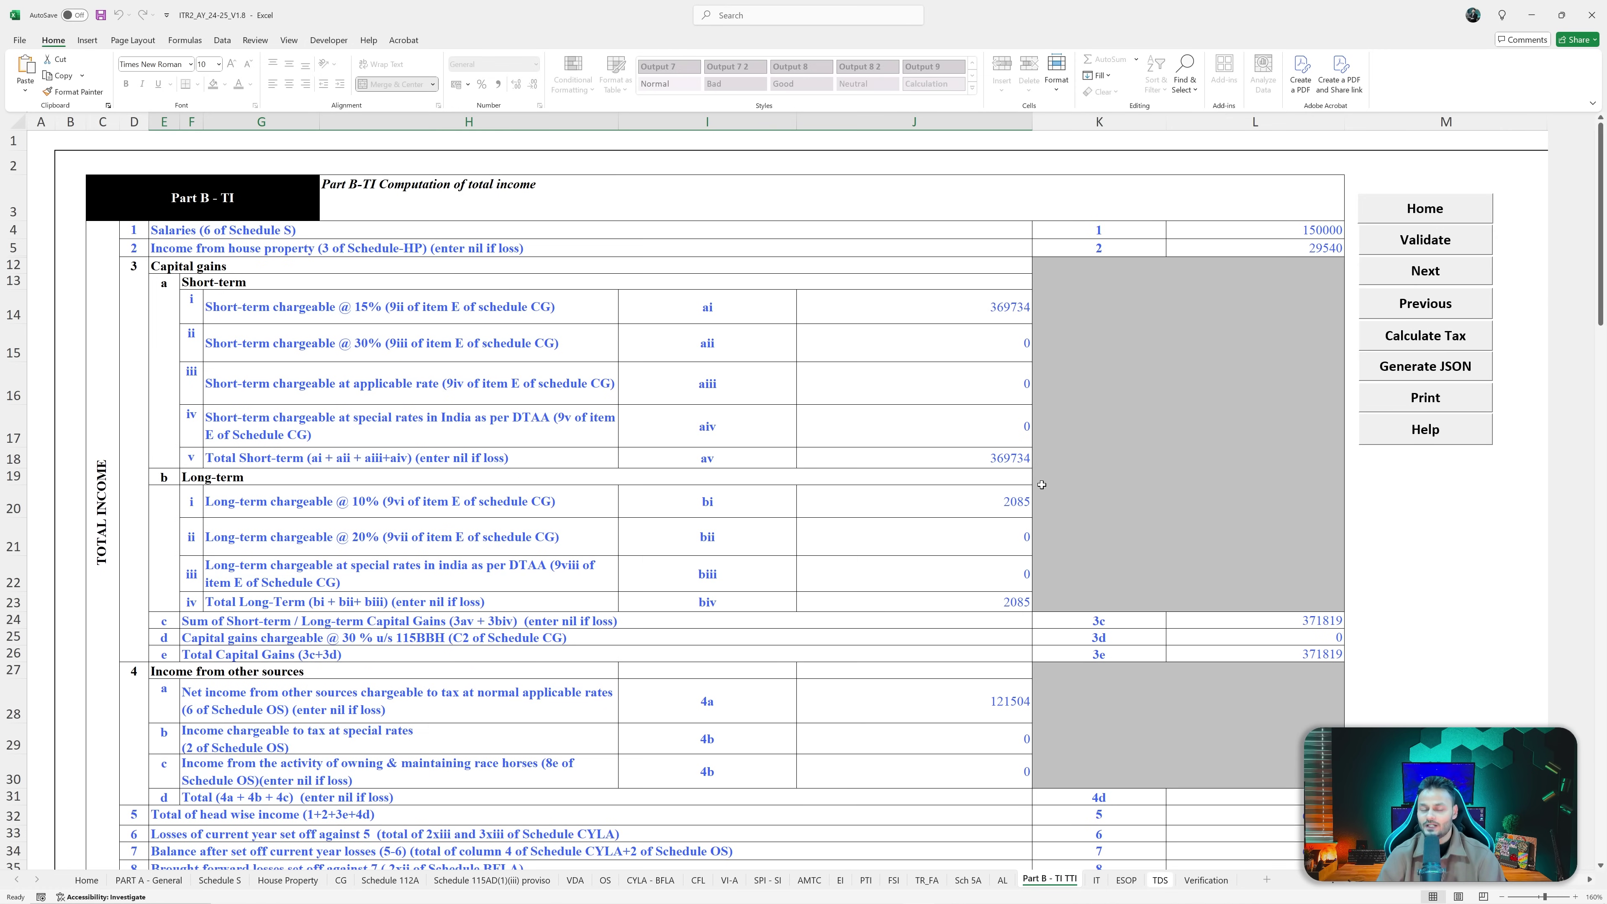
- Examine the Part B - TTI rows for normal-rate tax, special-rate tax and section 87A rebate, marking the rebate amount
{"action": "scroll", "coordinate": [1041, 484], "scroll_direction": "down", "scroll_amount": 7}
{"action": "scroll", "coordinate": [1041, 484], "scroll_direction": "down", "scroll_amount": 3}
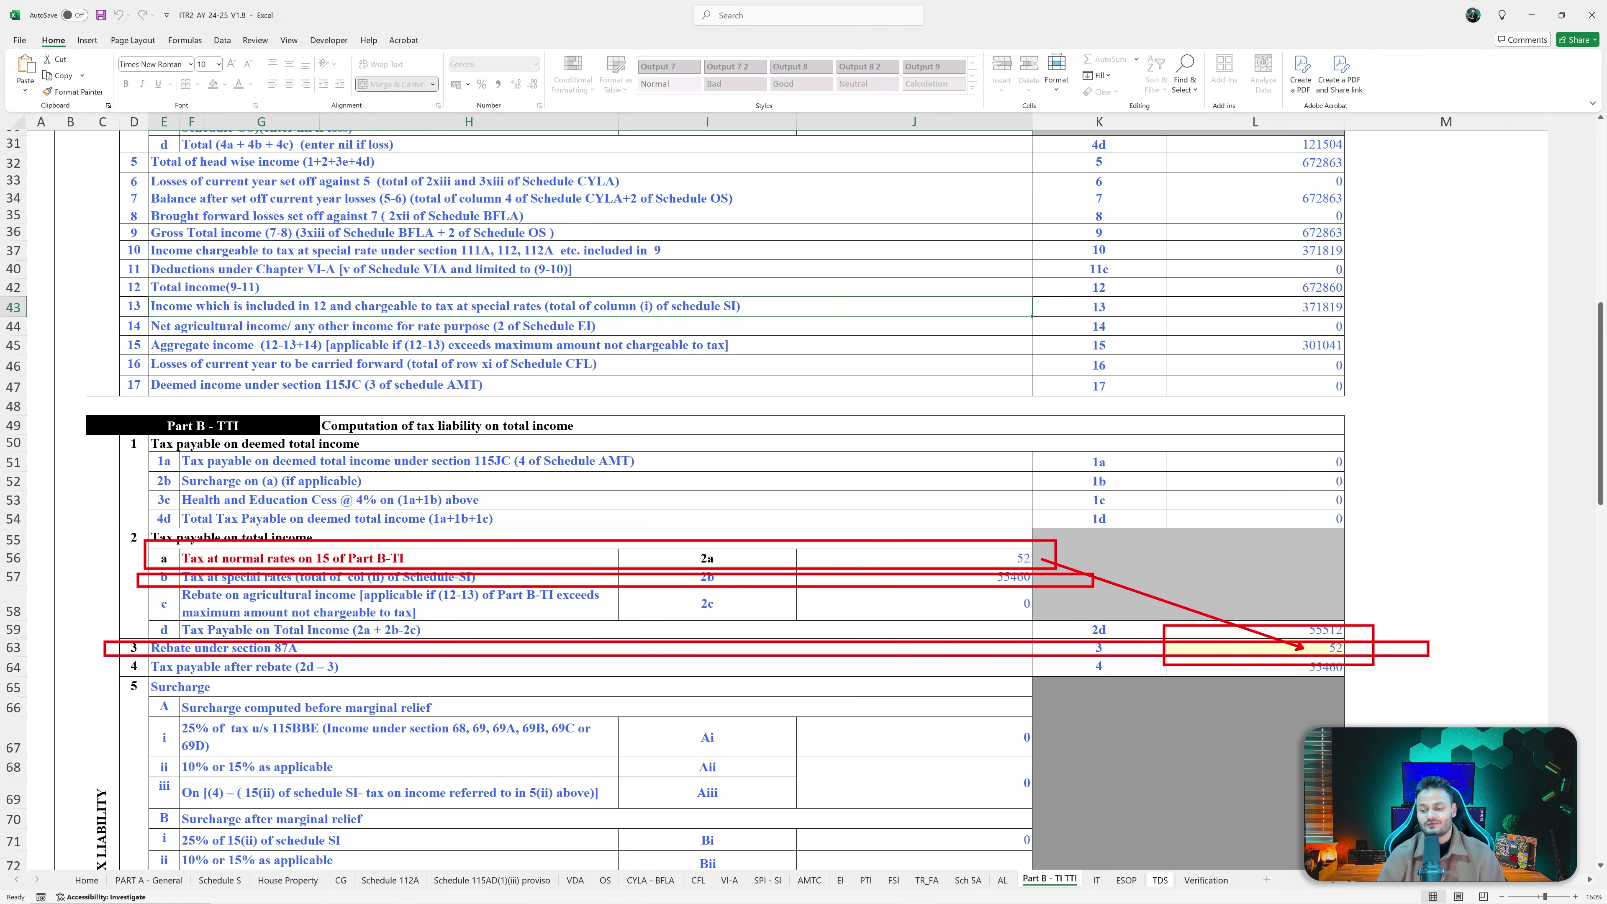
{"action": "left_click_drag", "start_coordinate": [1358, 649], "coordinate": [1423, 605]}
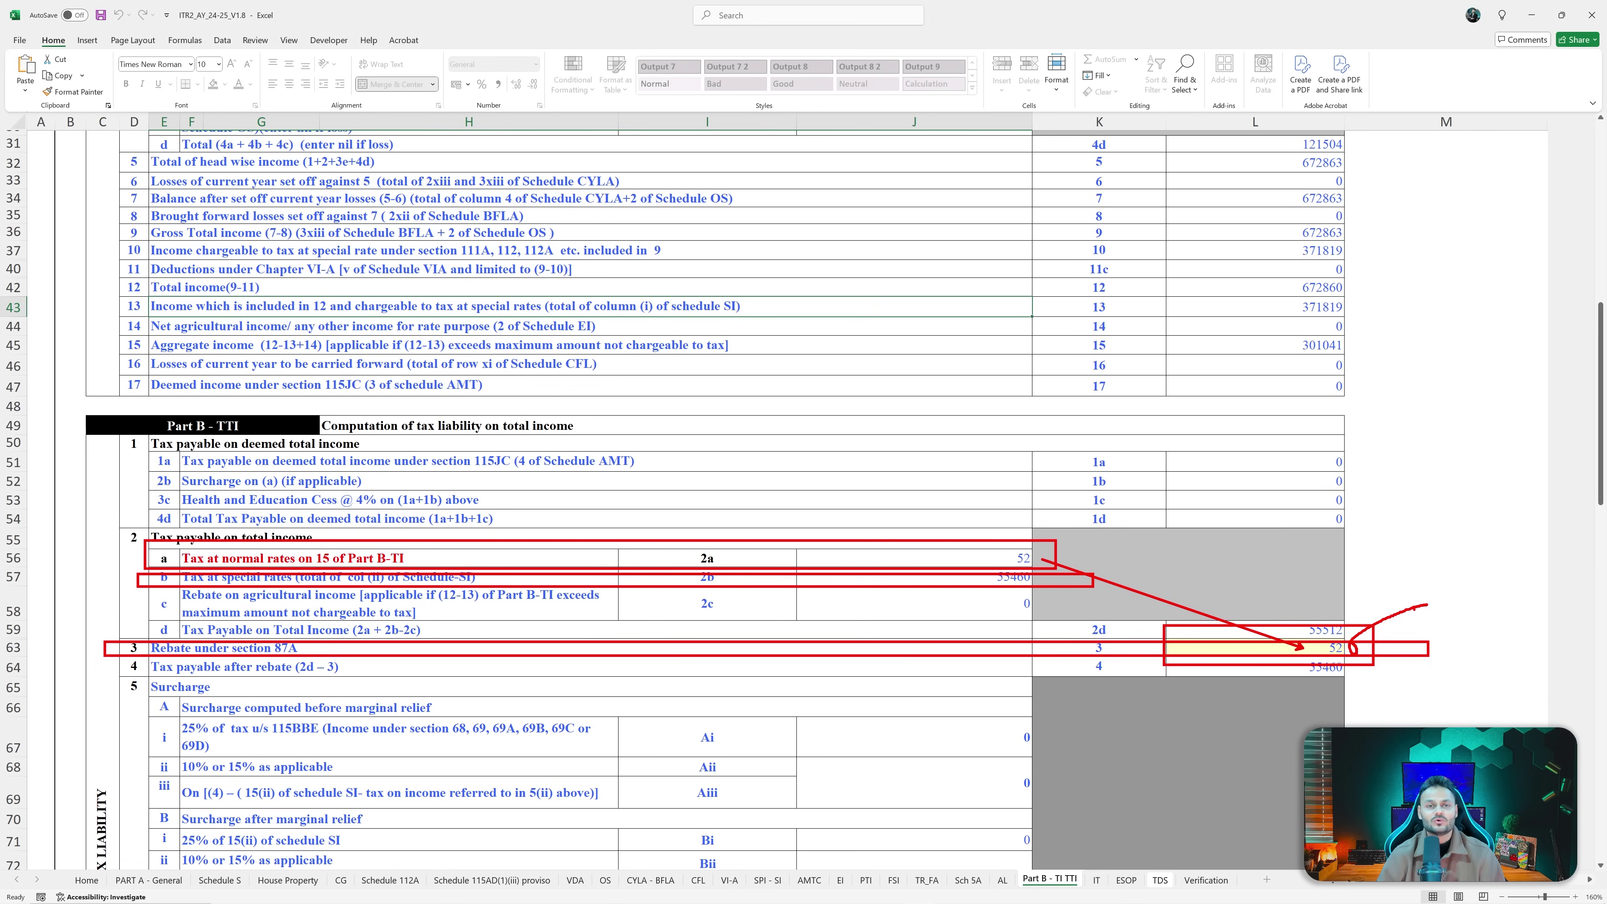
{"action": "key", "text": "Escape"}
- Mark the normal-rate and special-rate tax amounts and set the section 87A rebate in Part B - TTI to 25000
{"action": "left_click", "coordinate": [1324, 652]}
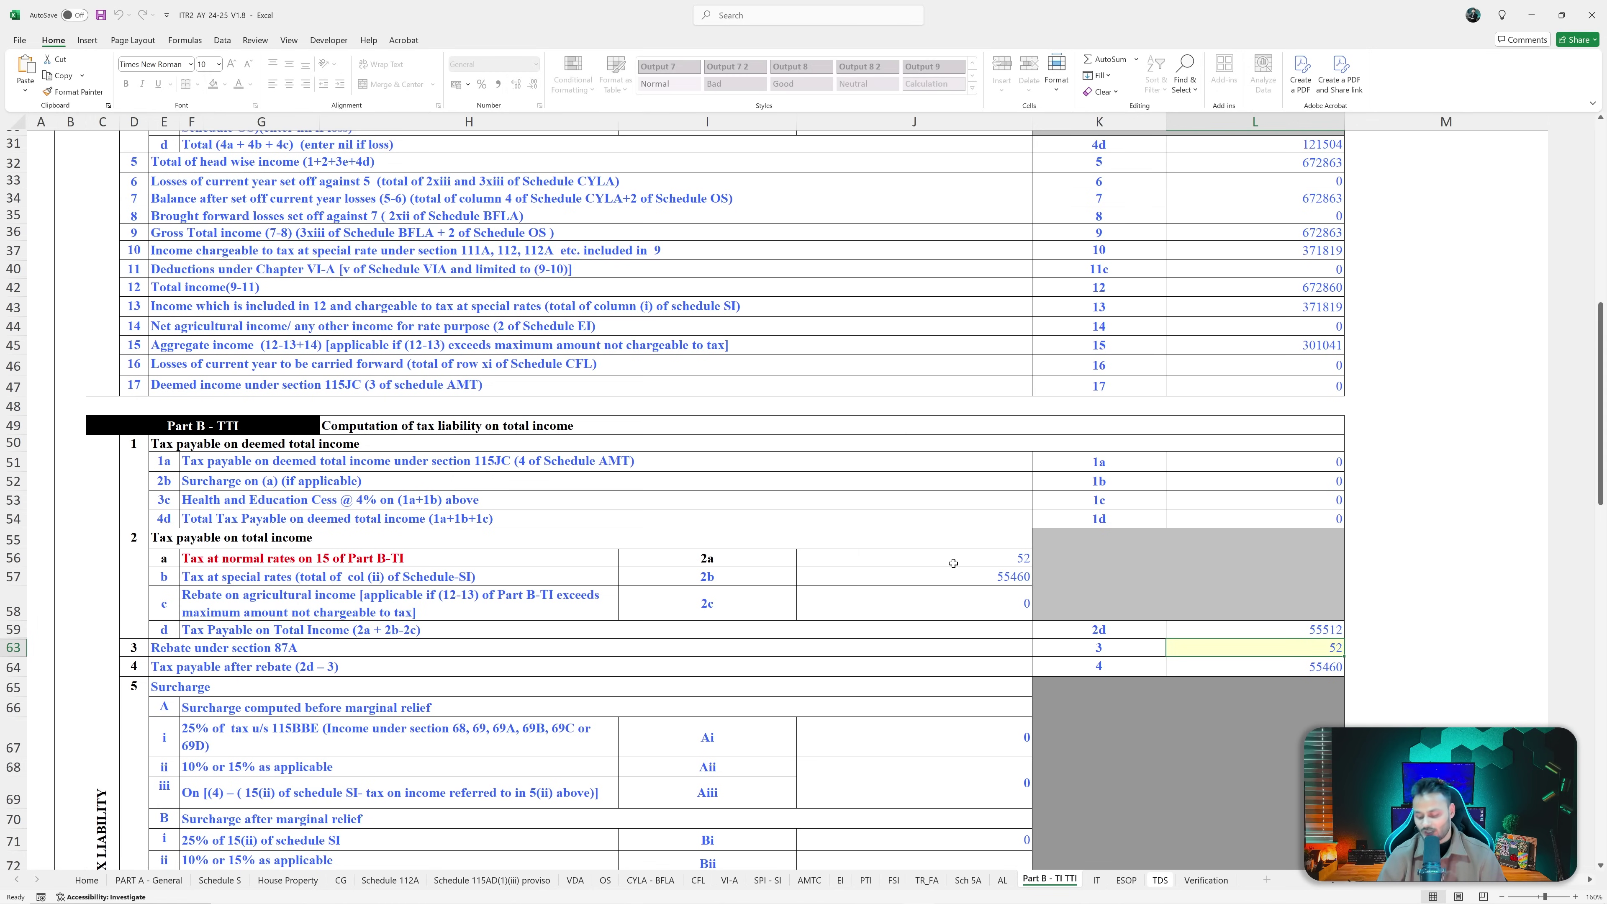
{"action": "mouse_move", "coordinate": [960, 547]}
{"action": "left_mouse_down"}
{"action": "mouse_move", "coordinate": [1060, 623]}
{"action": "mouse_move", "coordinate": [1058, 591]}
{"action": "left_mouse_up"}
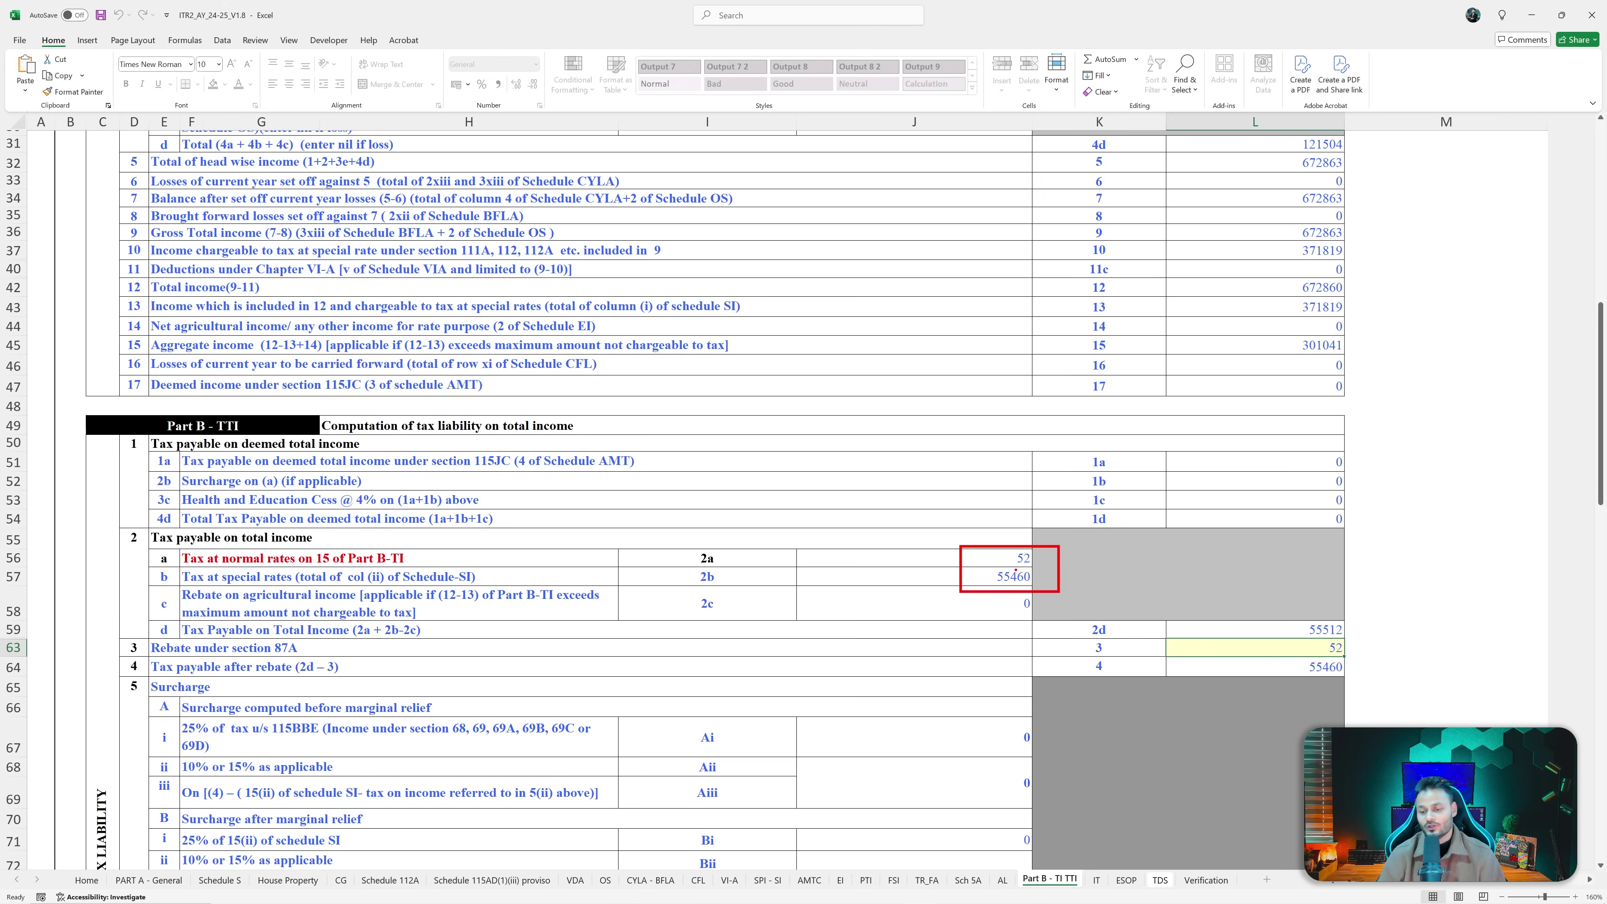
{"action": "key", "text": "Escape"}
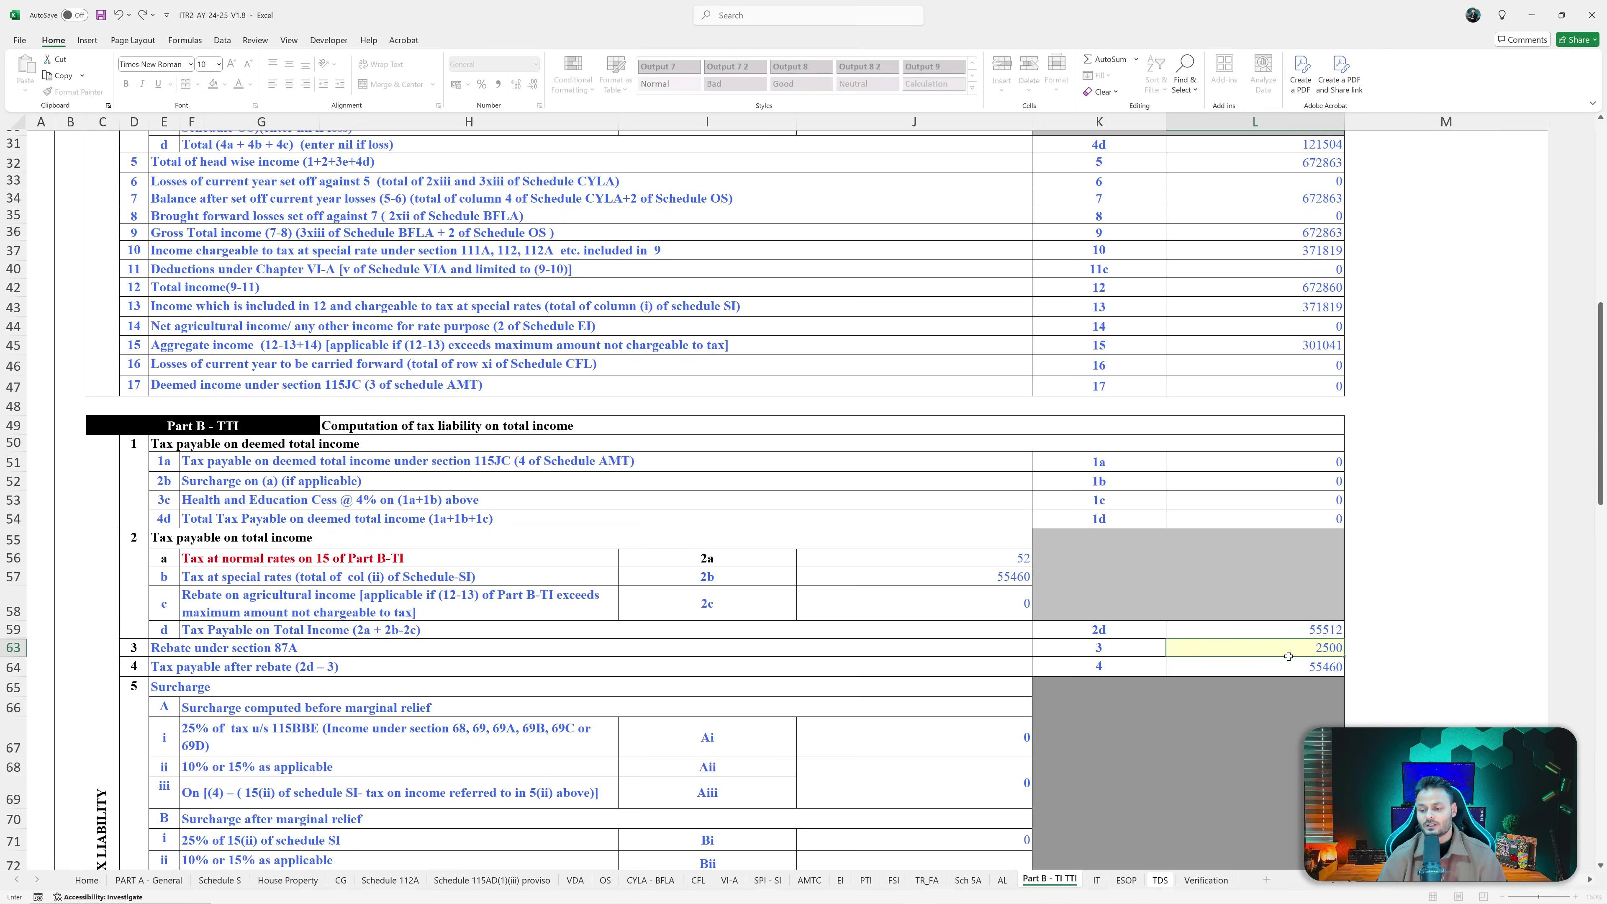
{"action": "key", "text": "Return"}
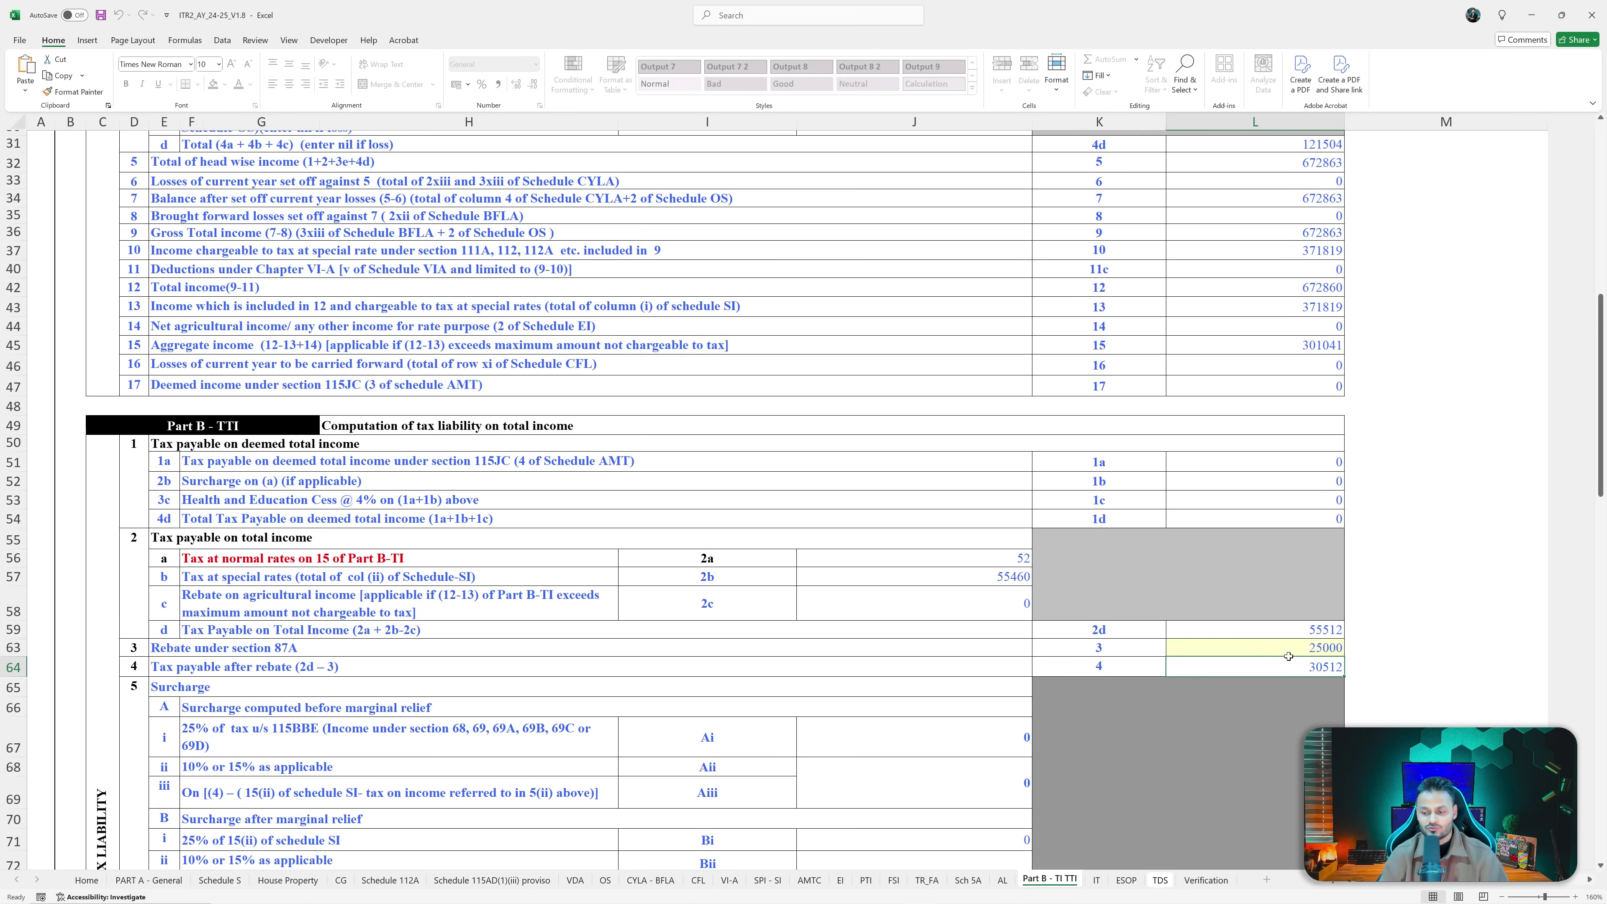
- Validate the Part B - TI TTI sheet, run the JSON generation for the return and minimize the workbook
{"action": "scroll", "coordinate": [1288, 656], "scroll_direction": "up", "scroll_amount": 10}
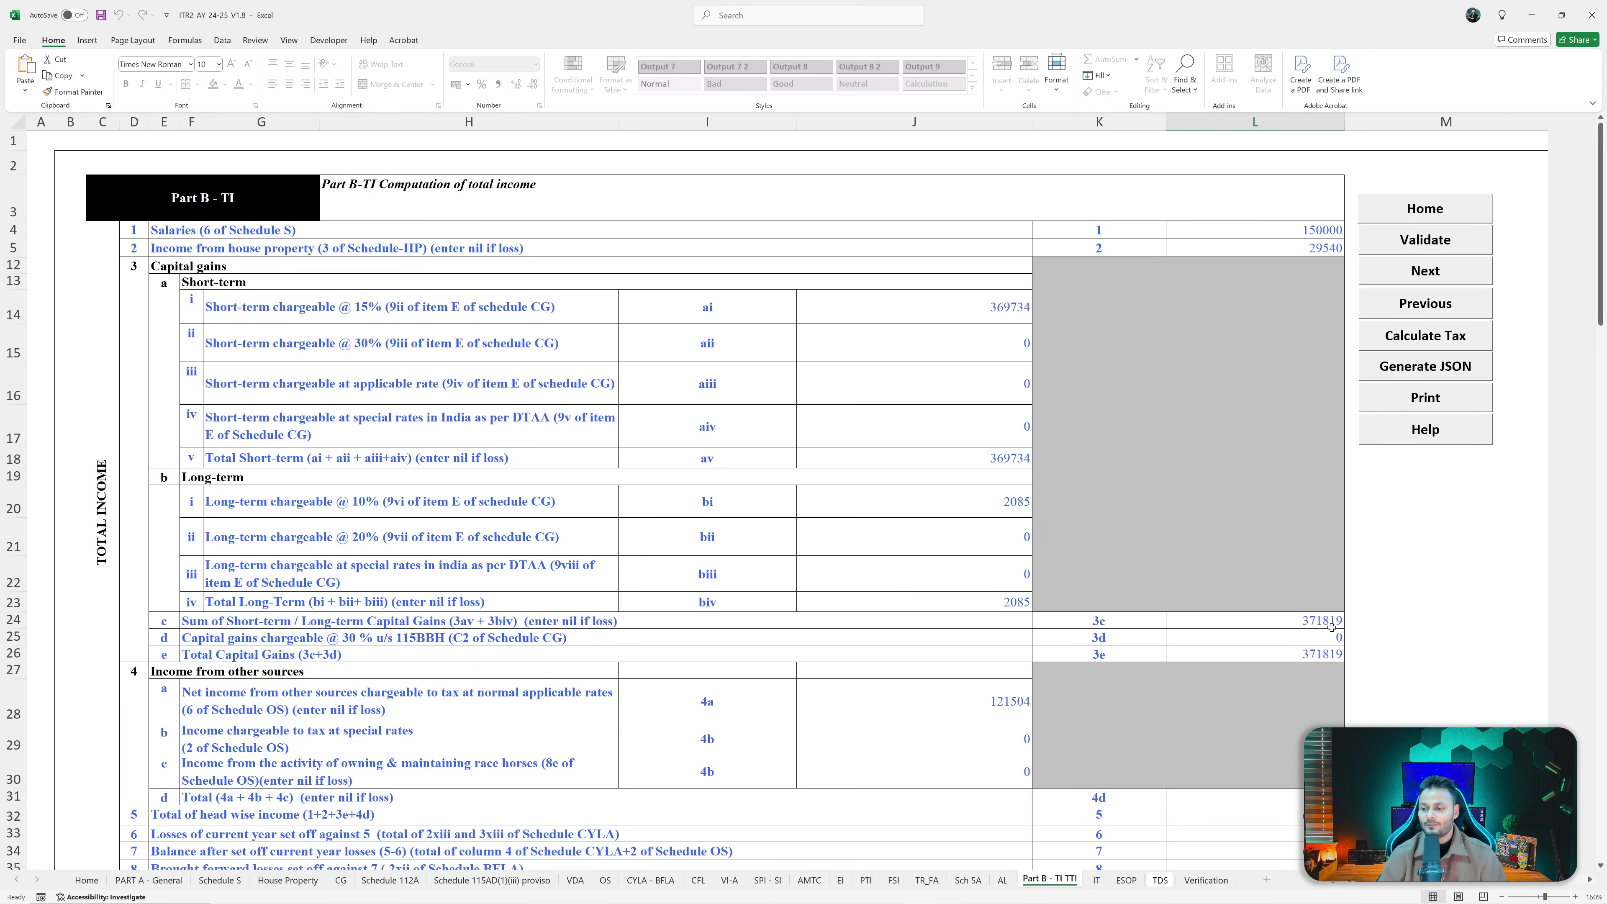
{"action": "left_click", "coordinate": [1430, 250]}
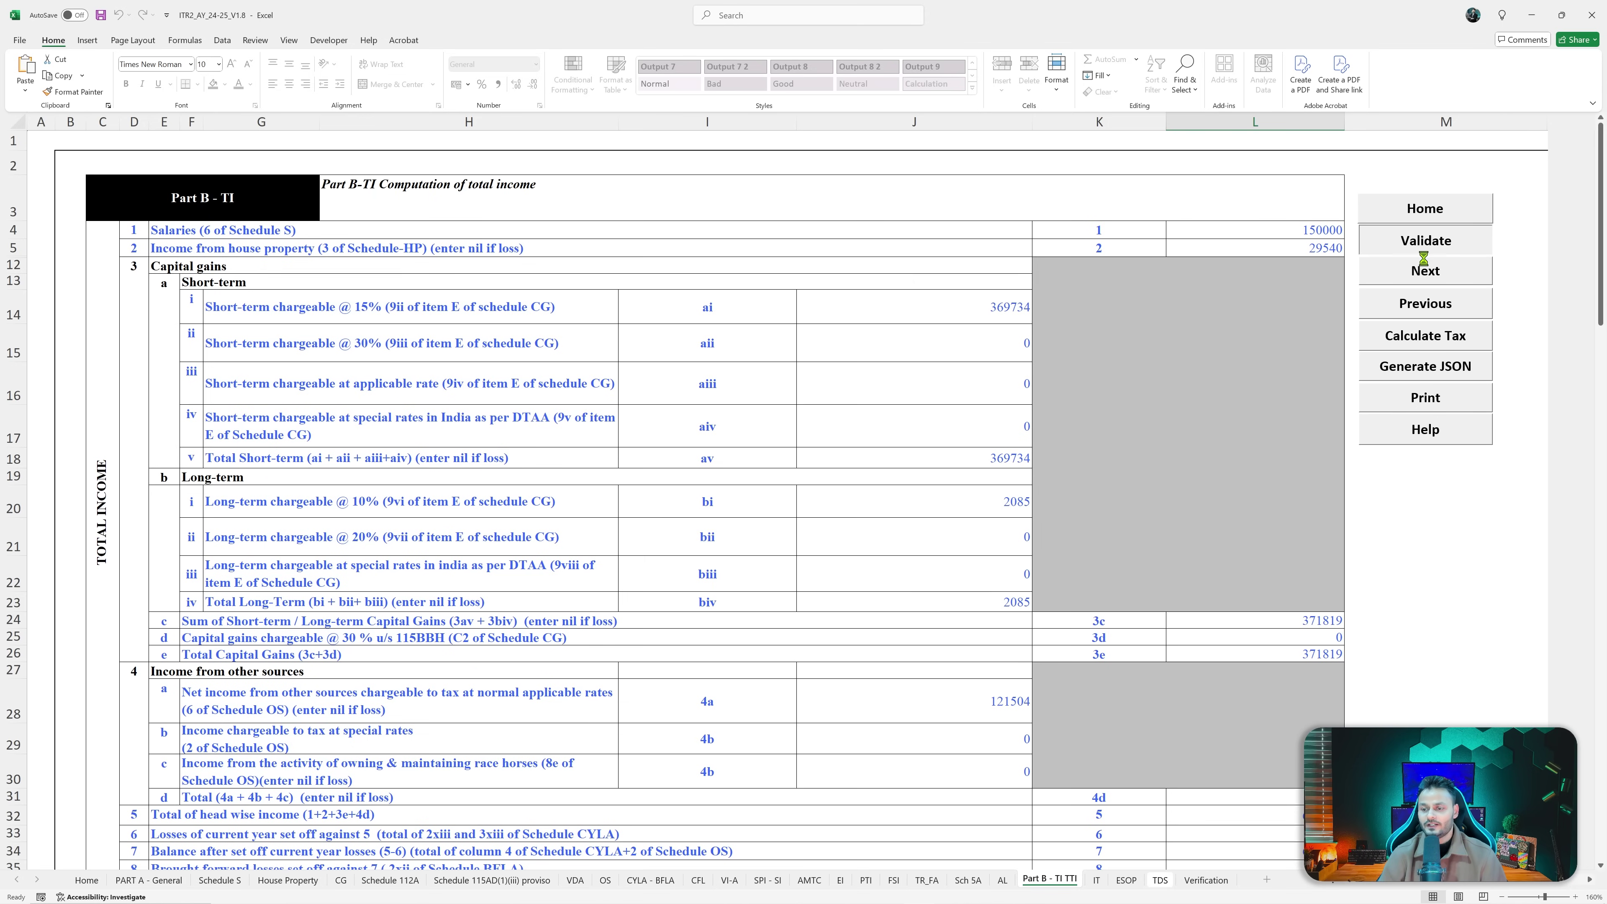
{"action": "left_click", "coordinate": [812, 487]}
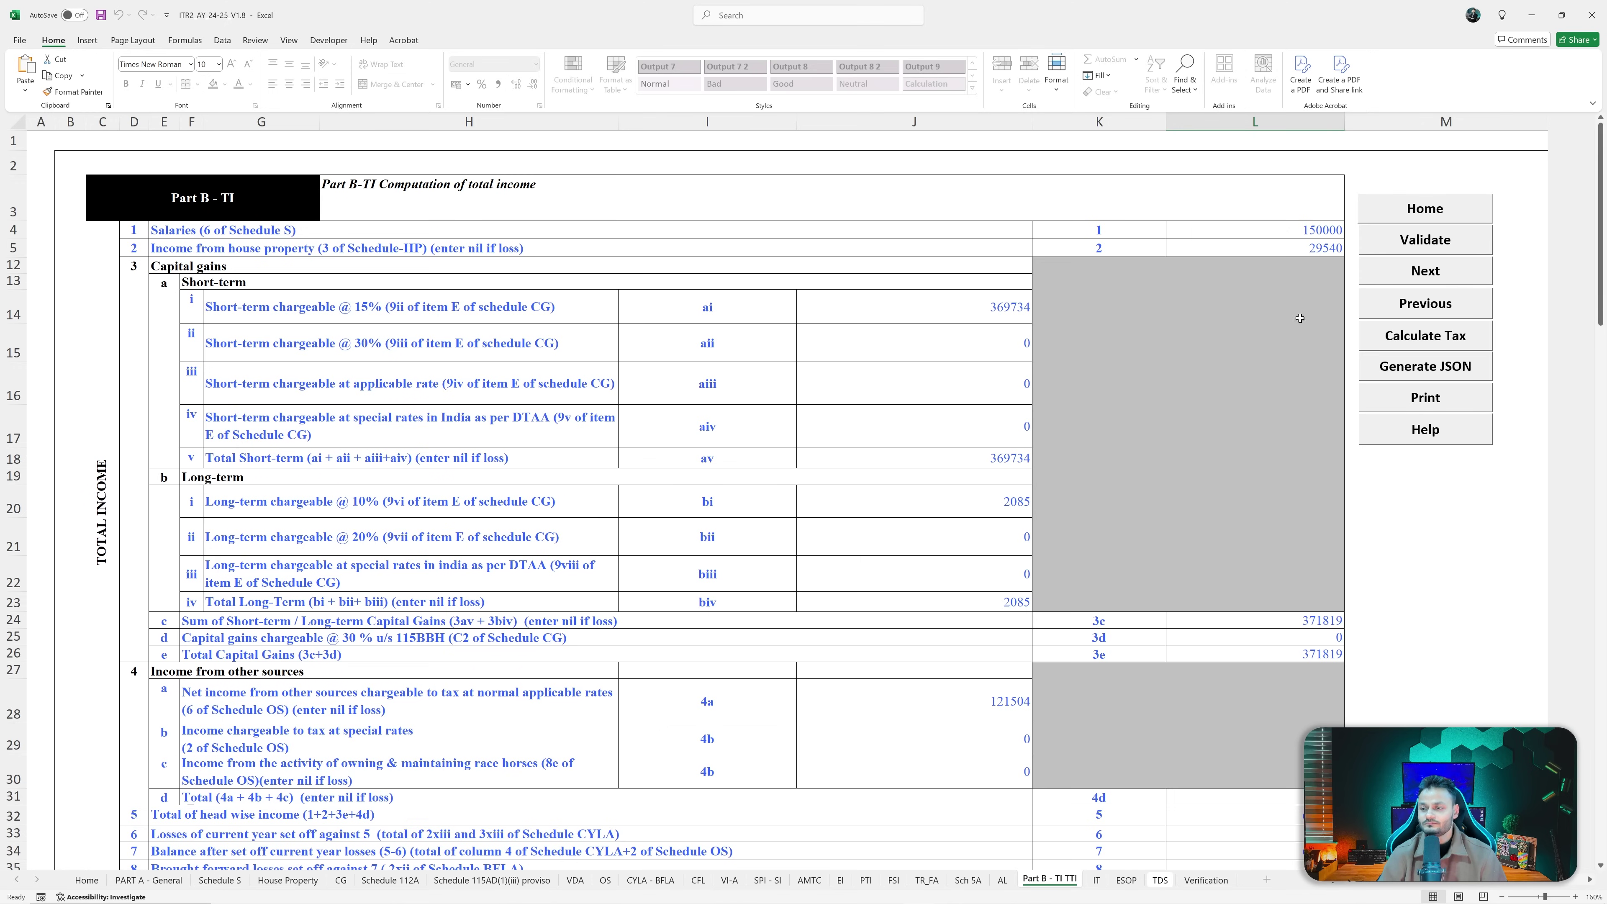
{"action": "left_click", "coordinate": [1422, 367]}
{"action": "left_click", "coordinate": [814, 487]}
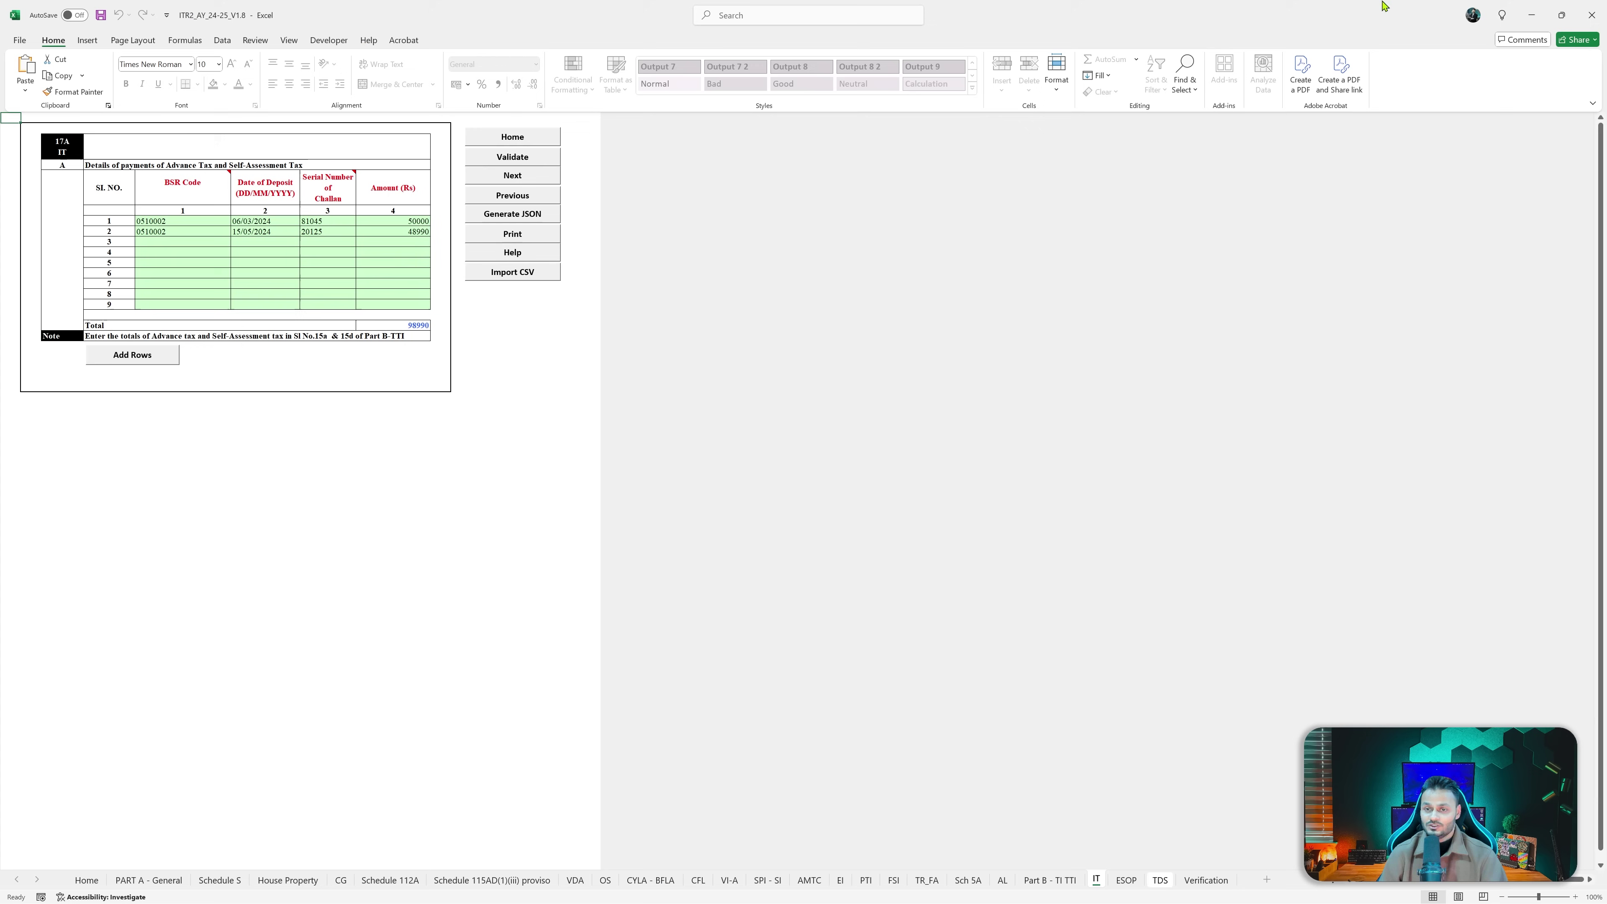
{"action": "left_click", "coordinate": [1531, 15]}
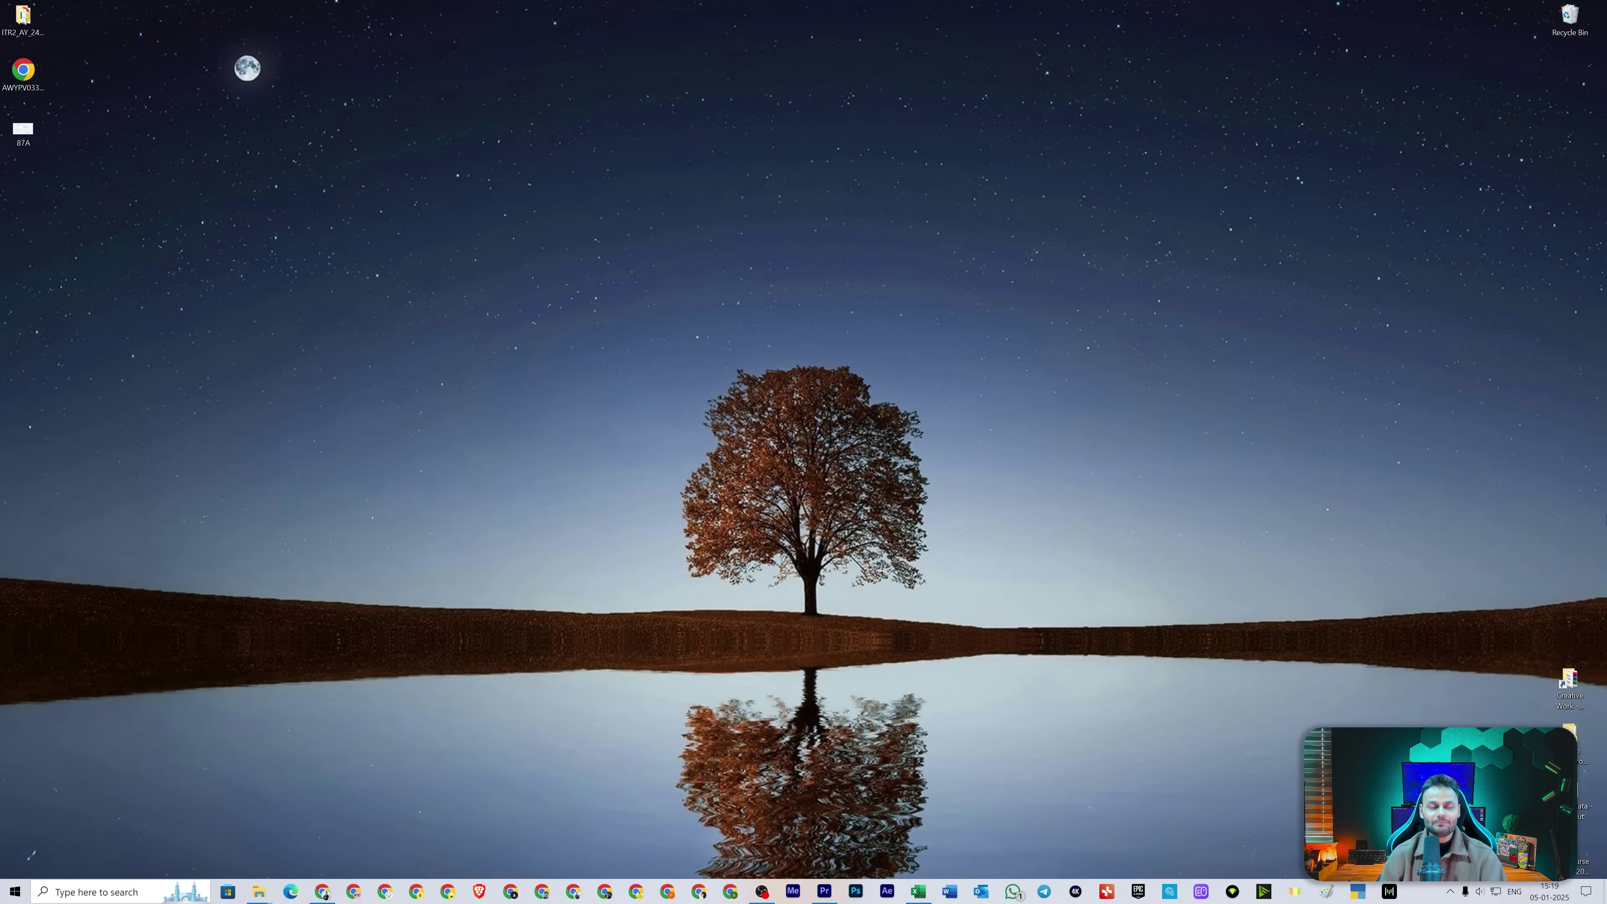